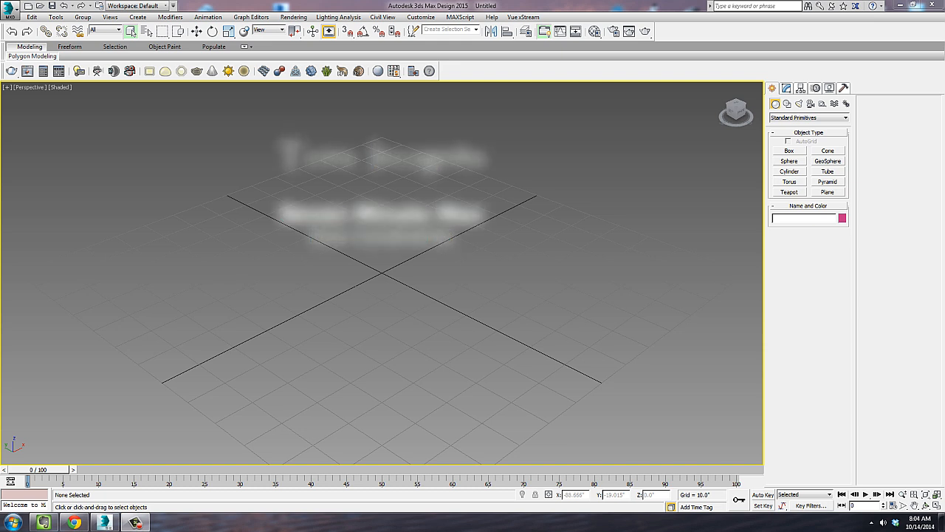
Draw two boxes on the grid, one about 34.4 × 25.9 × 18.6 inches and one behind it about 30.1 × 21.4 × 17.5 inches.
{"action": "left_click", "coordinate": [790, 150]}
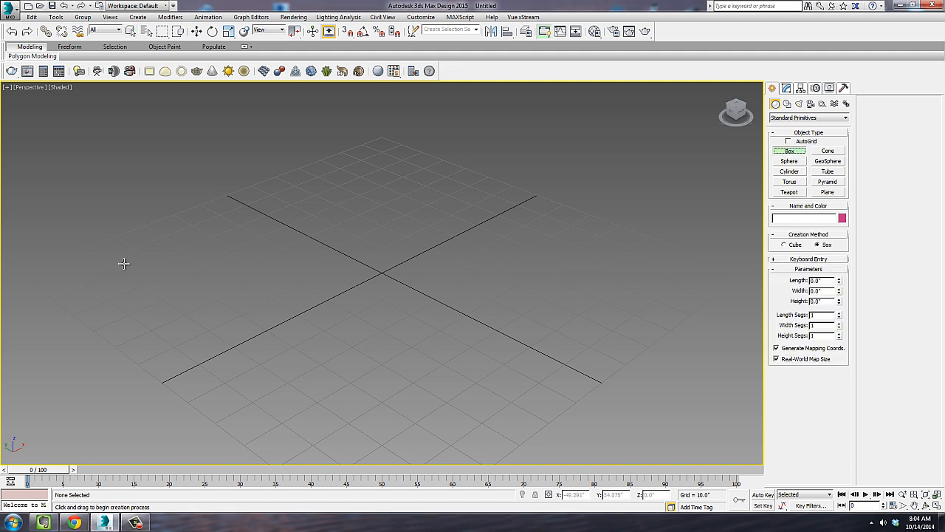
{"action": "left_click_drag", "start_coordinate": [133, 260], "coordinate": [282, 270]}
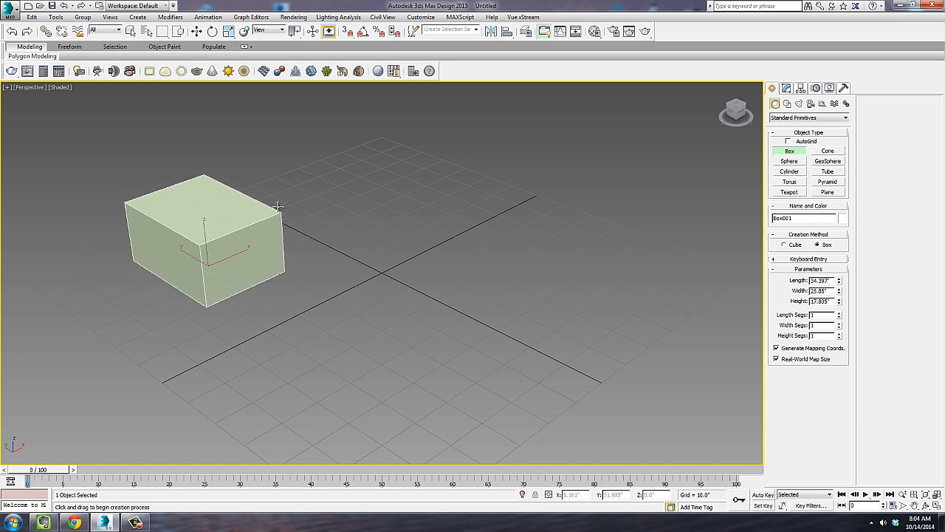
{"action": "left_click", "coordinate": [279, 205]}
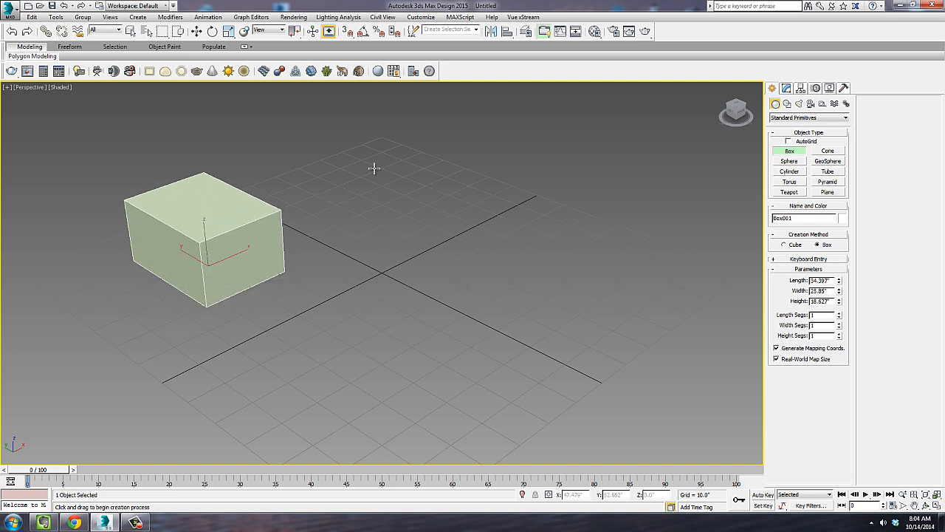
{"action": "left_click_drag", "start_coordinate": [332, 185], "coordinate": [435, 191]}
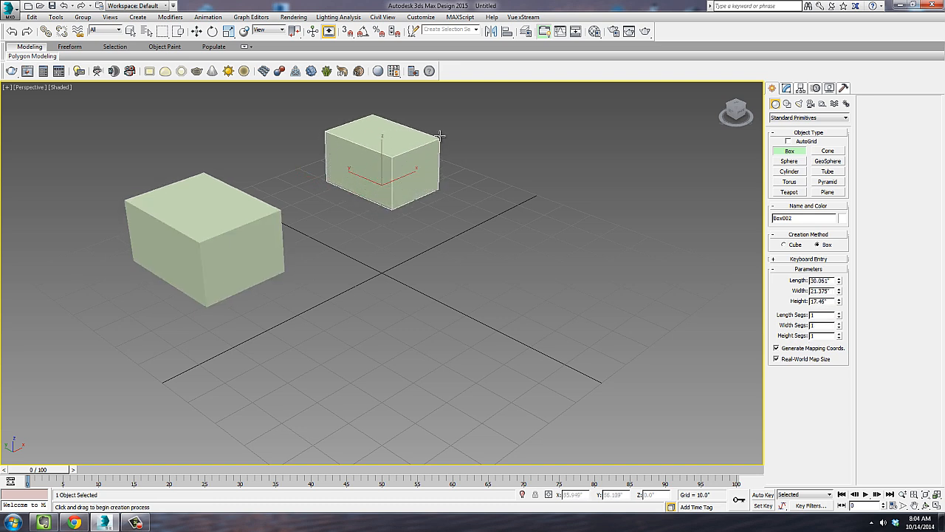
{"action": "left_click", "coordinate": [440, 136]}
Draw two more boxes, about 24.8 × 32.5 × 21.5 and 23.6 × 23.9 × 19.3 inches, and turn on edged-faces shading.
{"action": "left_click_drag", "start_coordinate": [526, 279], "coordinate": [520, 208]}
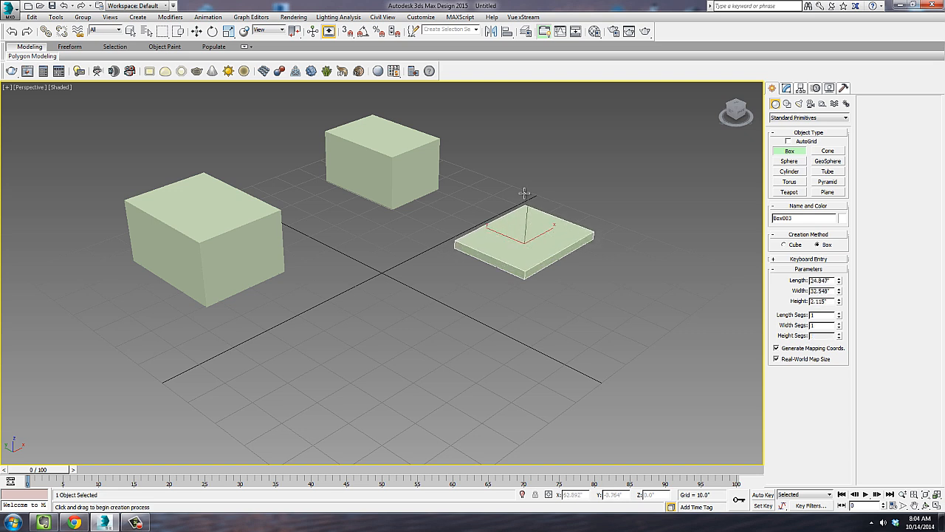
{"action": "left_click", "coordinate": [521, 133]}
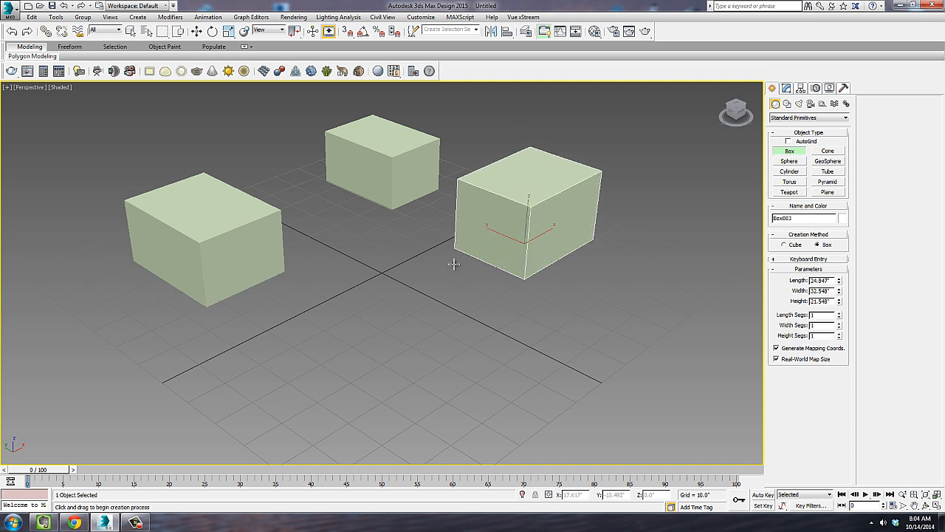
{"action": "left_click_drag", "start_coordinate": [327, 398], "coordinate": [480, 397]}
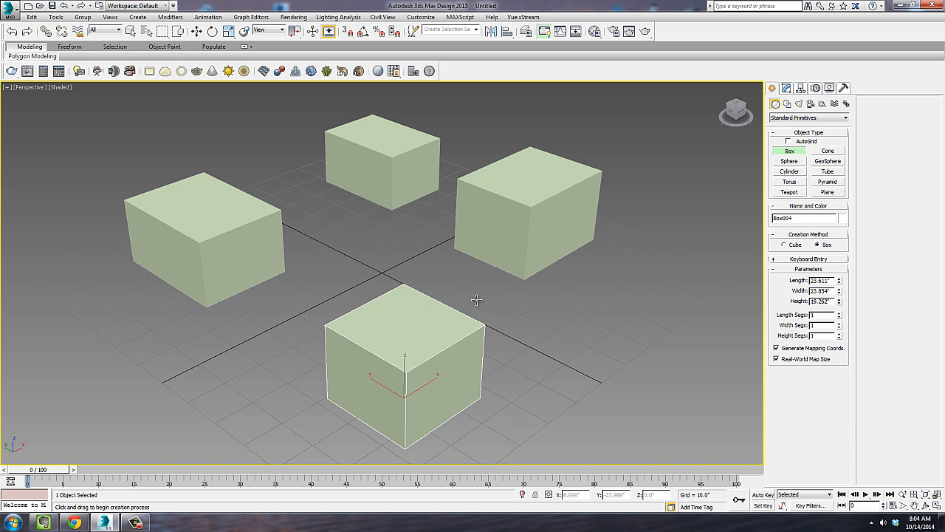
{"action": "middle_click_drag", "start_coordinate": [484, 310], "coordinate": [480, 293]}
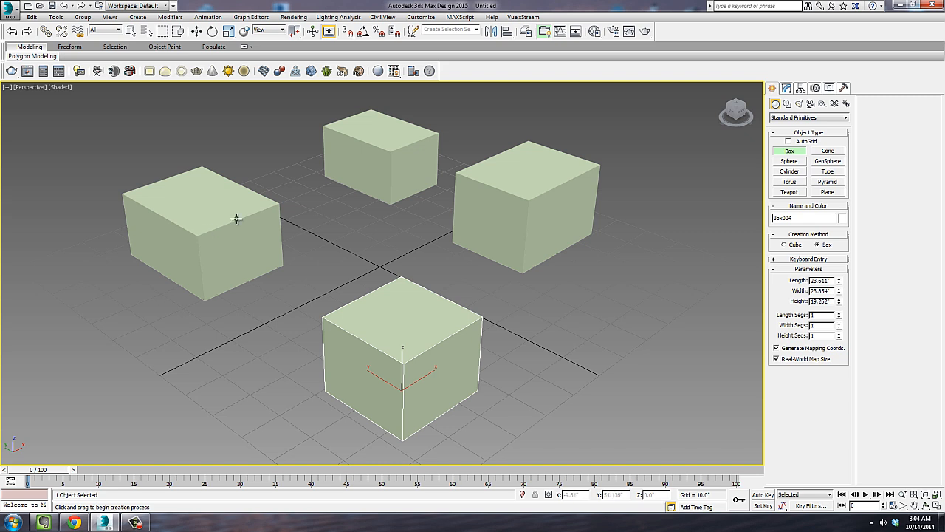
{"action": "key", "text": "F4"}
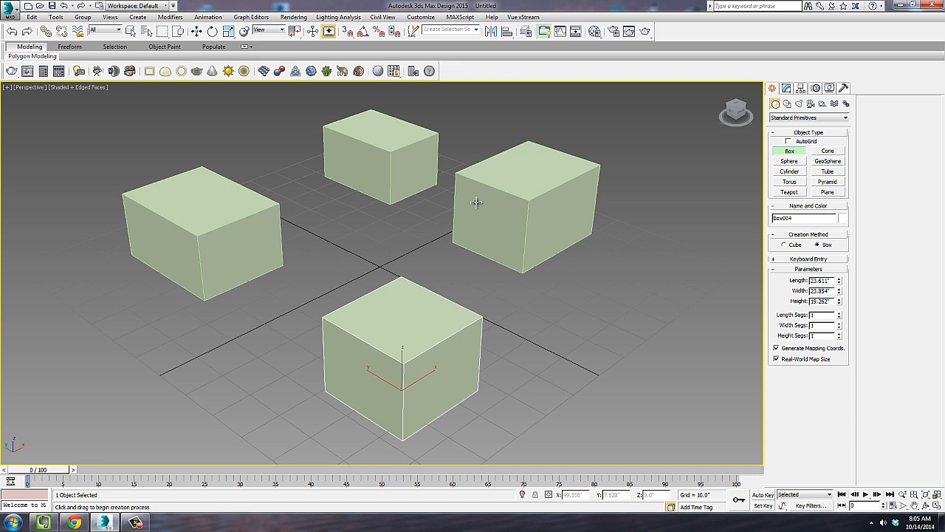
Show the Axis Constraints toolbar, hide the V-Ray toolbar, and place the floating constraints above the boxes.
{"action": "right_click", "coordinate": [696, 41]}
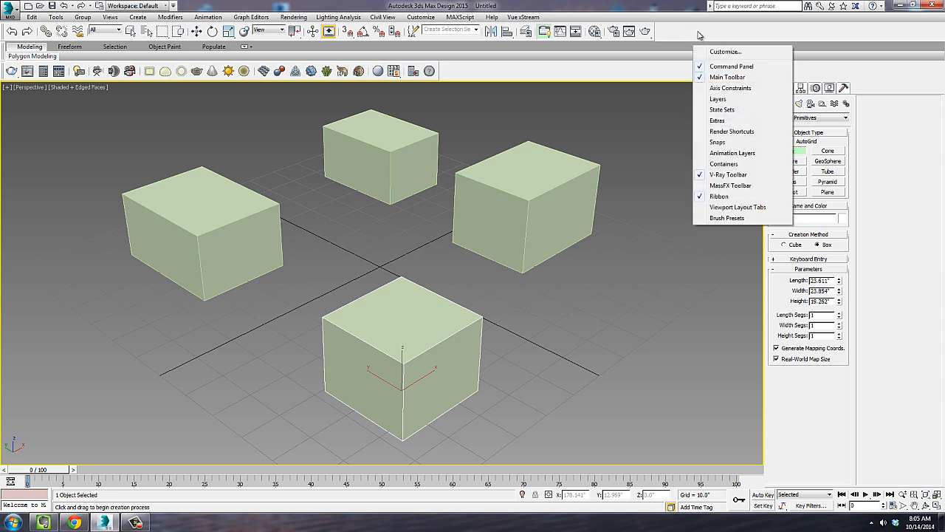
{"action": "left_click", "coordinate": [720, 88]}
{"action": "right_click", "coordinate": [695, 35]}
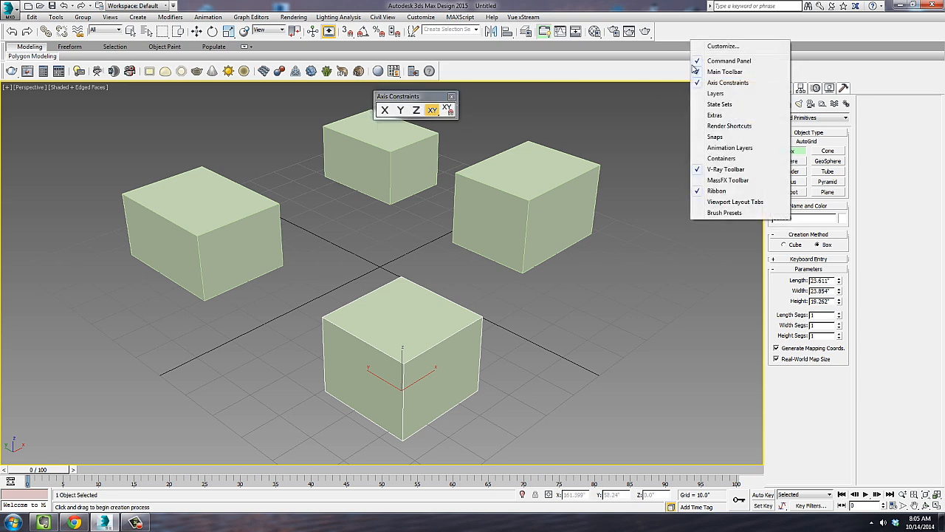
{"action": "left_click", "coordinate": [726, 169]}
{"action": "left_click_drag", "start_coordinate": [433, 99], "coordinate": [424, 85]}
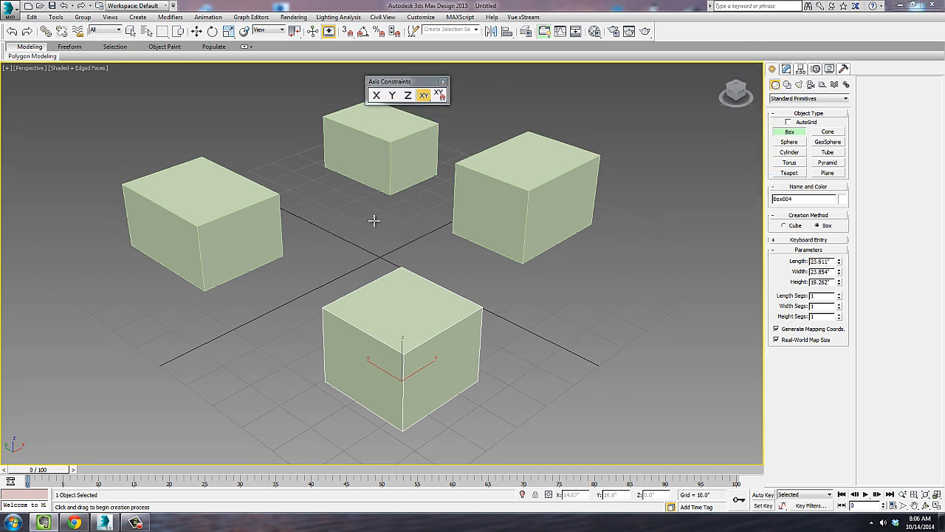
Move the rearmost box with single-axis constraints to about X 34.9", Y 52" and Z 1".
{"action": "left_click", "coordinate": [197, 31]}
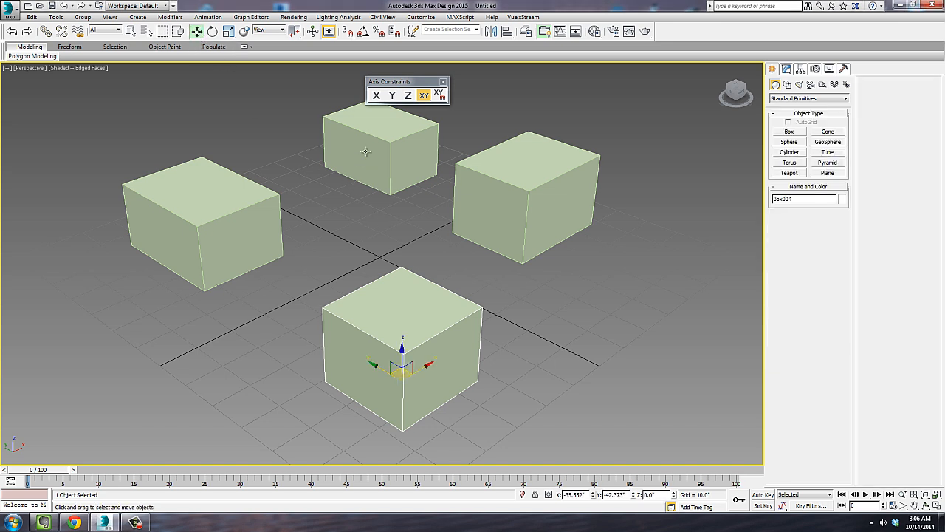
{"action": "left_click", "coordinate": [365, 151]}
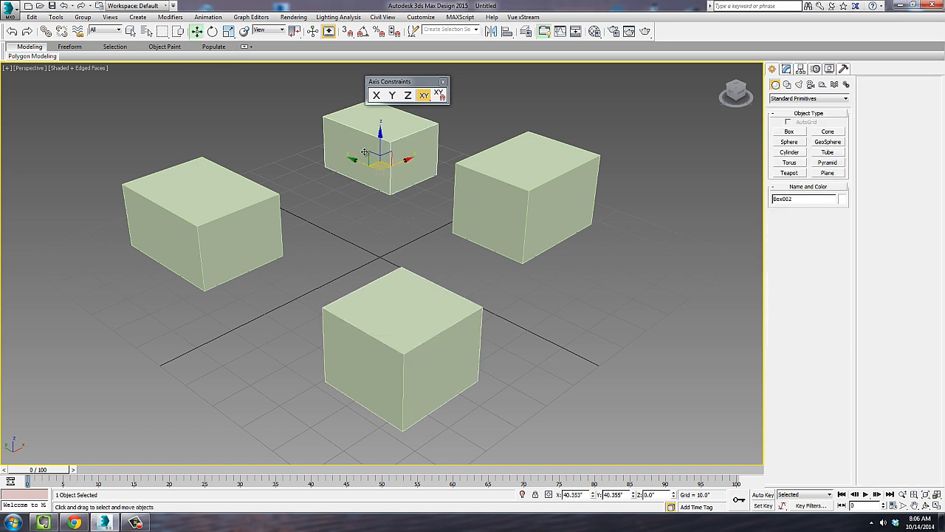
{"action": "left_click", "coordinate": [376, 96]}
{"action": "left_click_drag", "start_coordinate": [348, 120], "coordinate": [338, 214]}
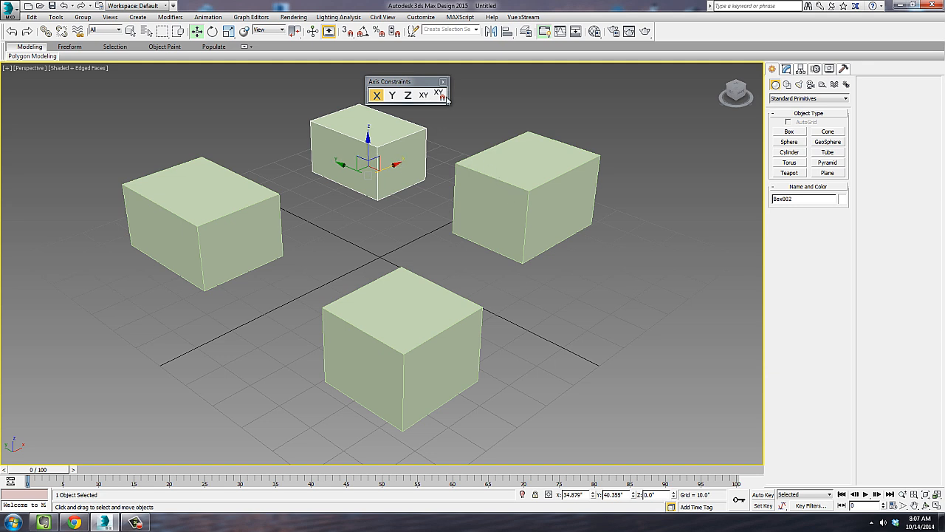
{"action": "left_click", "coordinate": [392, 94]}
{"action": "mouse_move", "coordinate": [330, 137]}
{"action": "left_mouse_down"}
{"action": "mouse_move", "coordinate": [316, 123]}
{"action": "mouse_move", "coordinate": [300, 128]}
{"action": "mouse_move", "coordinate": [315, 107]}
{"action": "mouse_move", "coordinate": [318, 147]}
{"action": "mouse_move", "coordinate": [323, 120]}
{"action": "left_mouse_up"}
{"action": "left_click", "coordinate": [408, 94]}
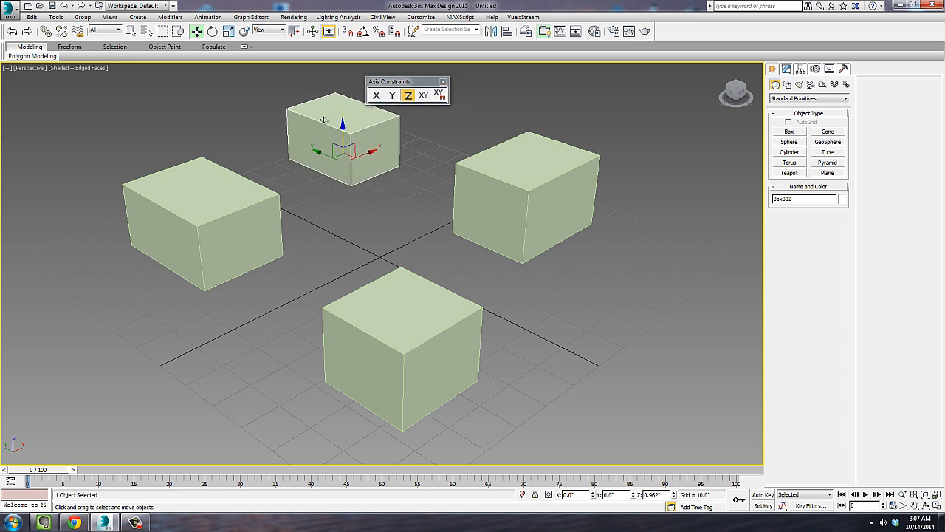
Constrain movement to the ZX plane and move the same box to about X -10.4" and Z -38.6".
{"action": "left_click", "coordinate": [423, 96]}
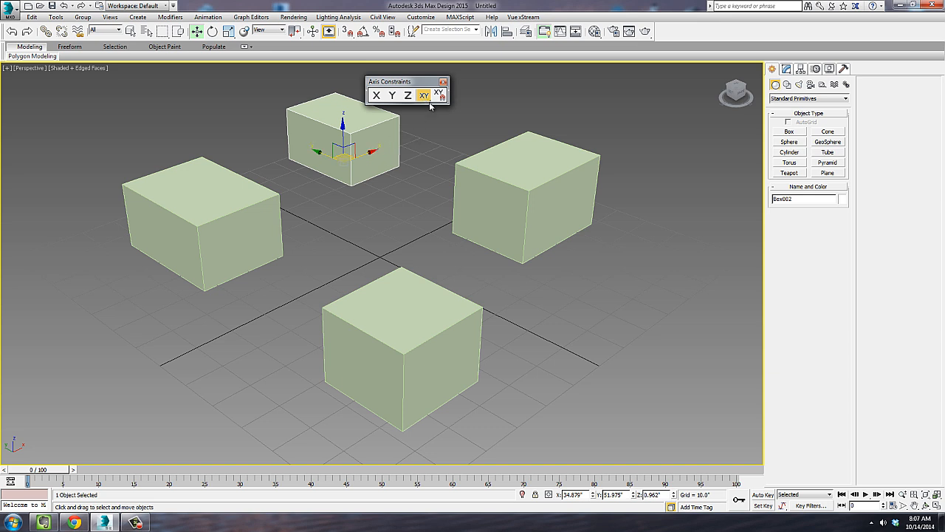
{"action": "left_click", "coordinate": [426, 97]}
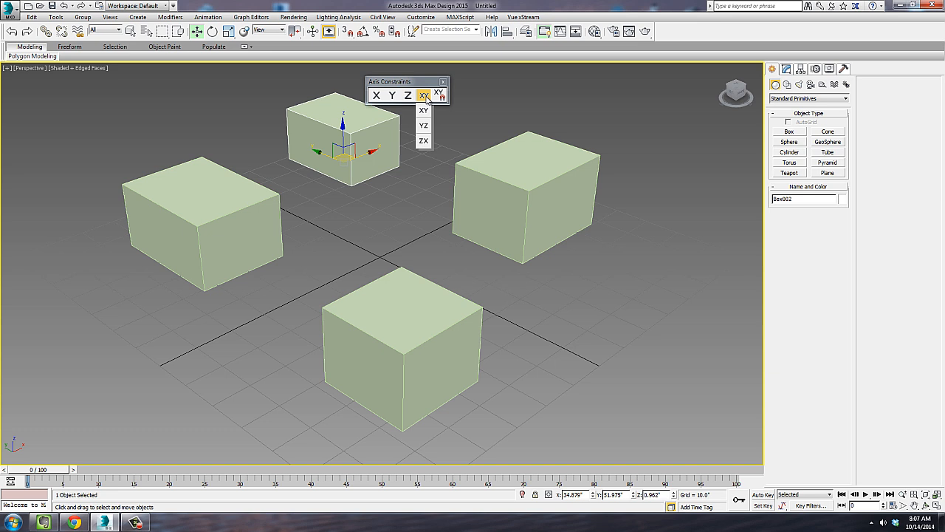
{"action": "left_click", "coordinate": [423, 140]}
{"action": "left_click_drag", "start_coordinate": [296, 127], "coordinate": [253, 253]}
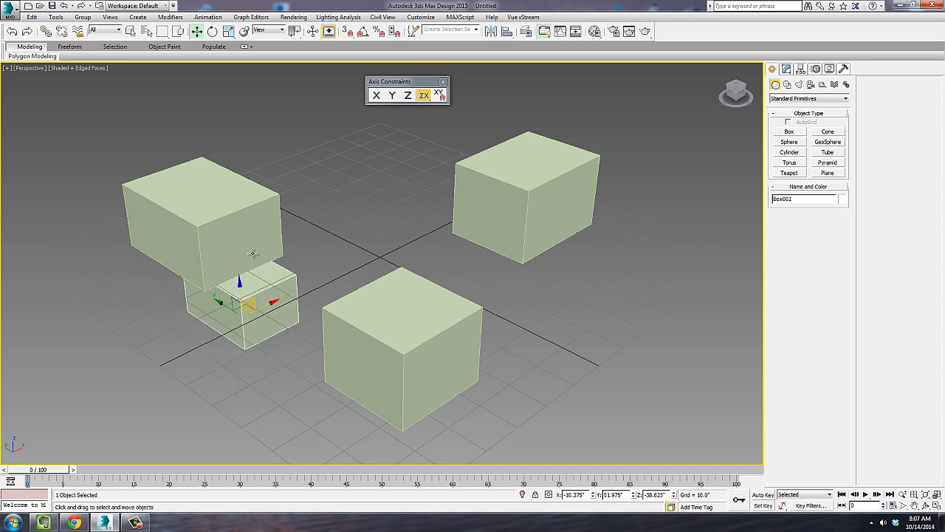
Move the box along Y to about 25.2" and within the ZX plane to about X -24.5", Z 10".
{"action": "left_click_drag", "start_coordinate": [213, 301], "coordinate": [275, 264]}
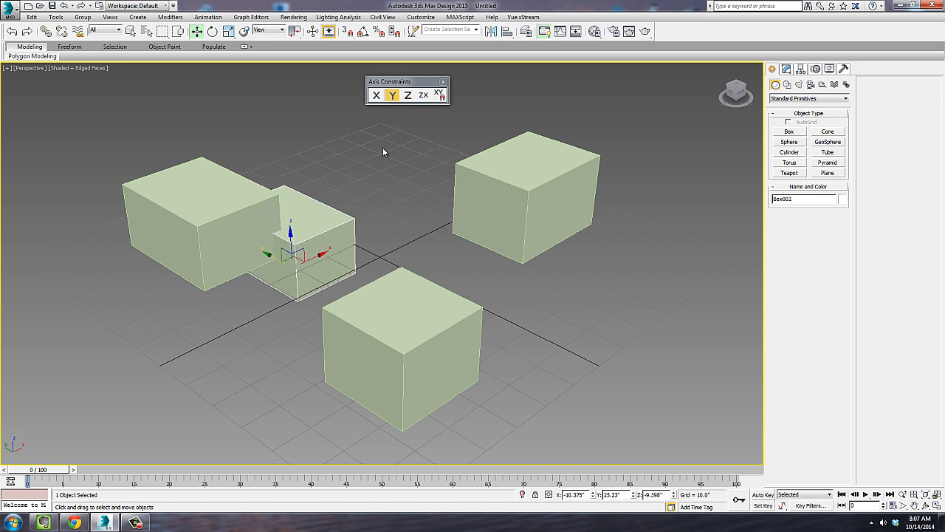
{"action": "left_click", "coordinate": [423, 96]}
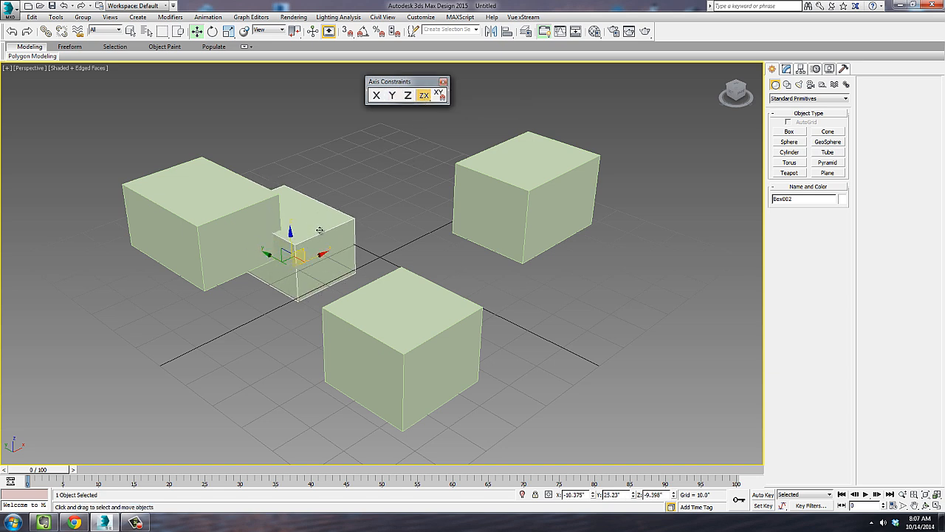
{"action": "left_click_drag", "start_coordinate": [318, 236], "coordinate": [275, 193]}
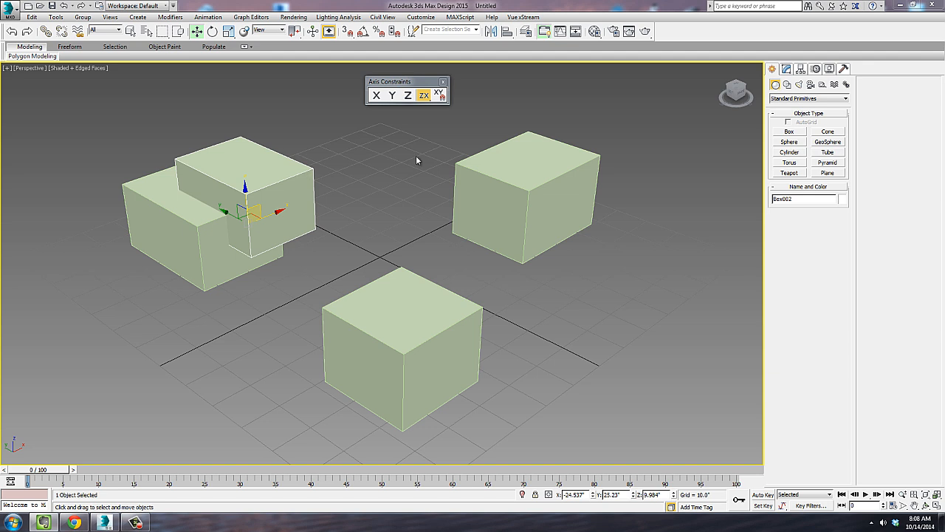
Rotate the 24.8 × 32.5 inch box to about -14.3° in X, 12.8° in Y and 41.1° in Z.
{"action": "left_click", "coordinate": [491, 206]}
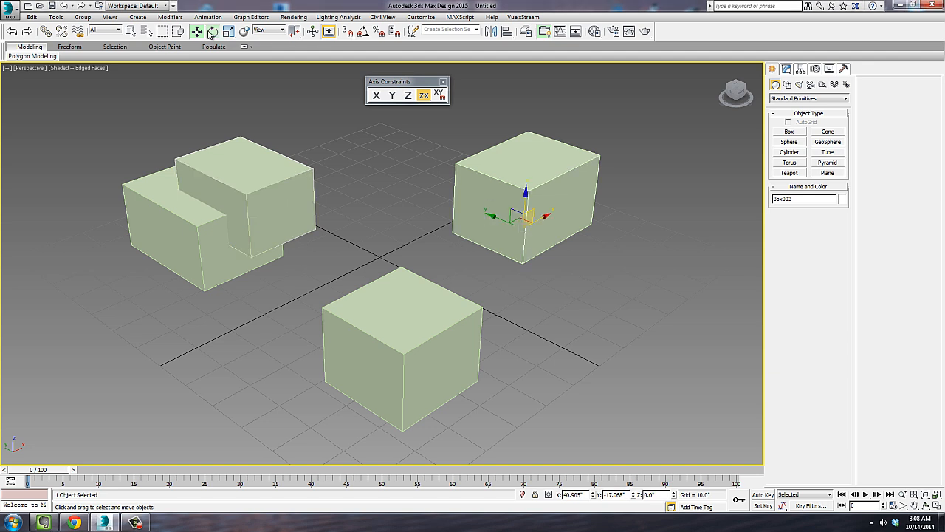
{"action": "key", "text": "e"}
{"action": "left_click_drag", "start_coordinate": [503, 246], "coordinate": [543, 212]}
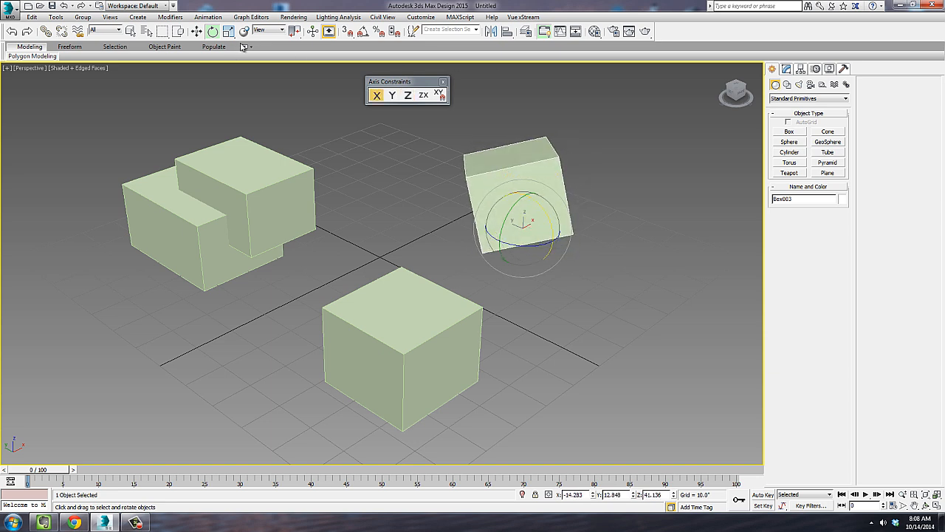
Switch the move reference coordinate system to Local and move the tilted box along its local X axis.
{"action": "left_click", "coordinate": [196, 31]}
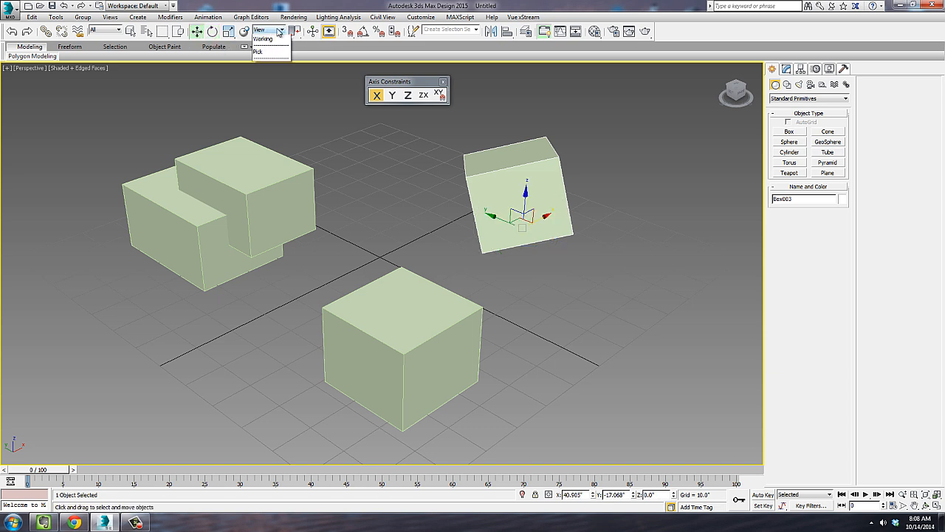
{"action": "left_click", "coordinate": [279, 30]}
{"action": "left_click", "coordinate": [275, 65]}
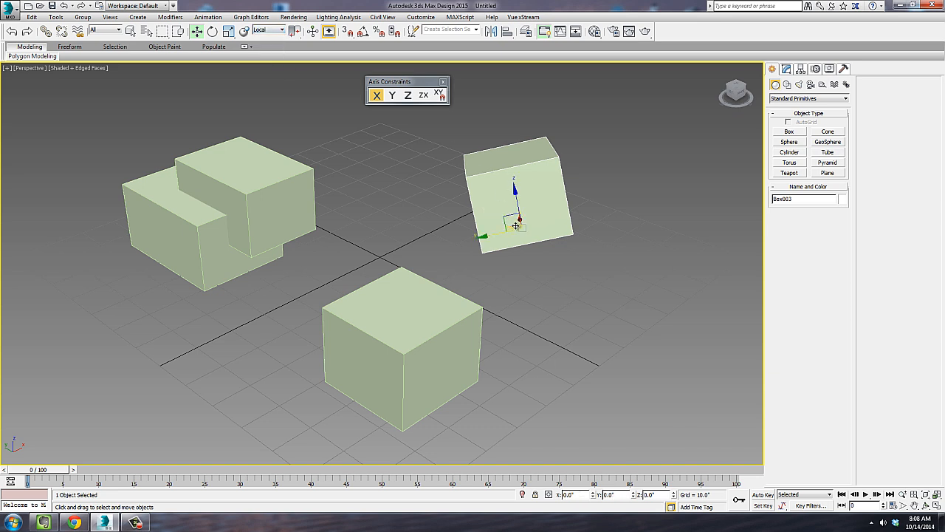
{"action": "left_click_drag", "start_coordinate": [516, 225], "coordinate": [492, 232]}
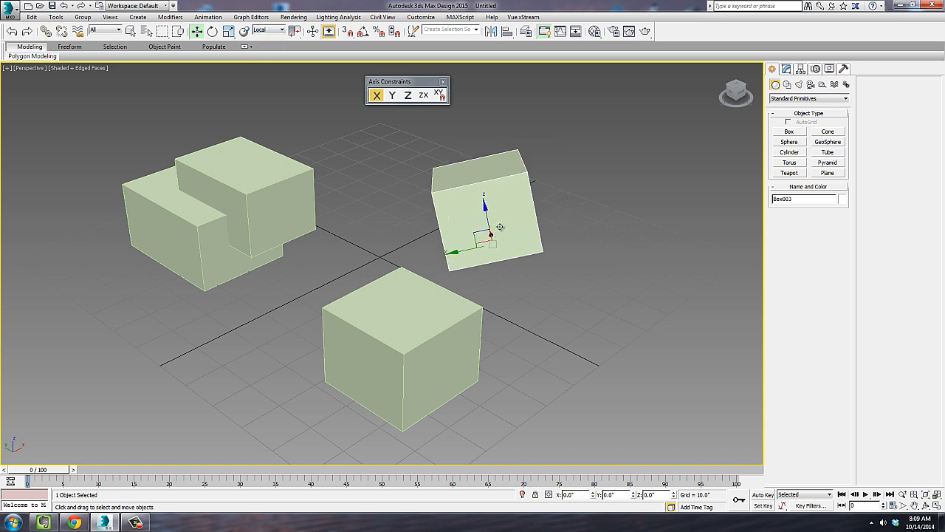
Move the tilted box along its local Y axis toward the front box, then back along its local X axis.
{"action": "left_click", "coordinate": [392, 95]}
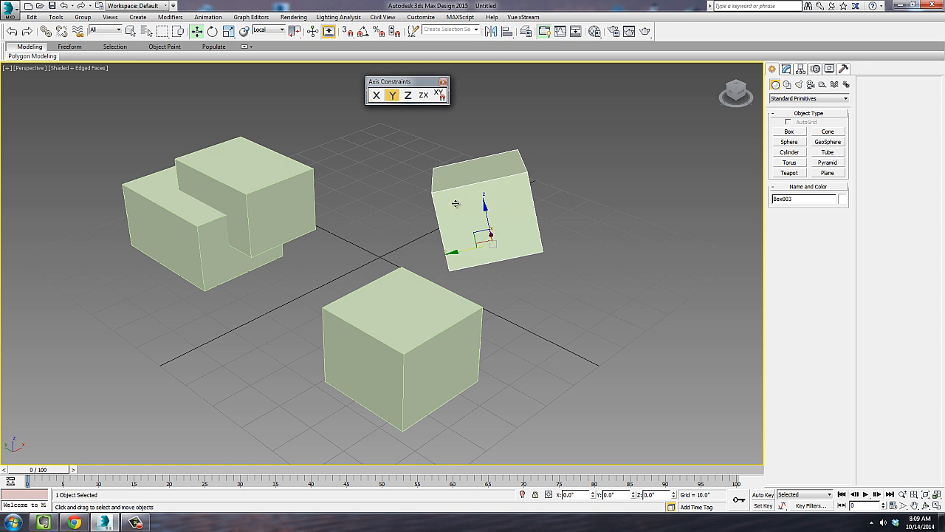
{"action": "left_click_drag", "start_coordinate": [455, 201], "coordinate": [432, 258]}
{"action": "left_click", "coordinate": [376, 94]}
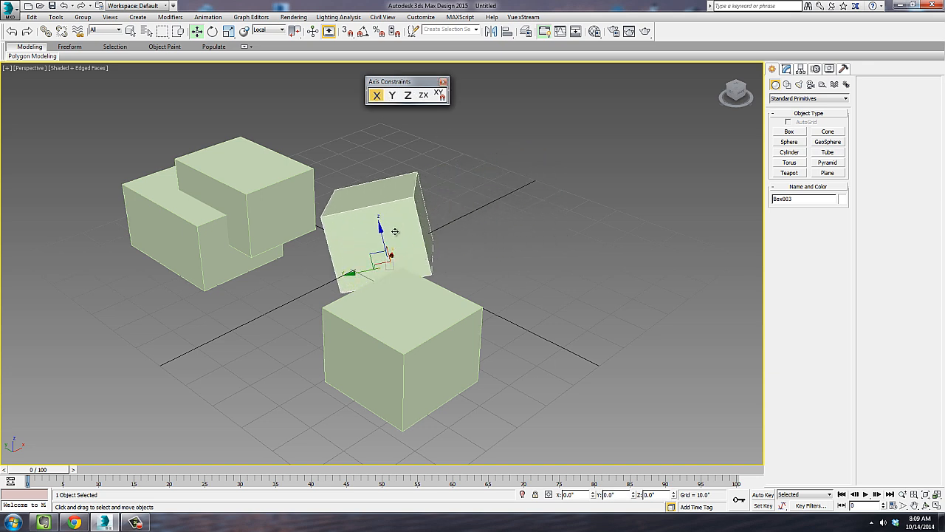
{"action": "left_click_drag", "start_coordinate": [395, 226], "coordinate": [378, 192]}
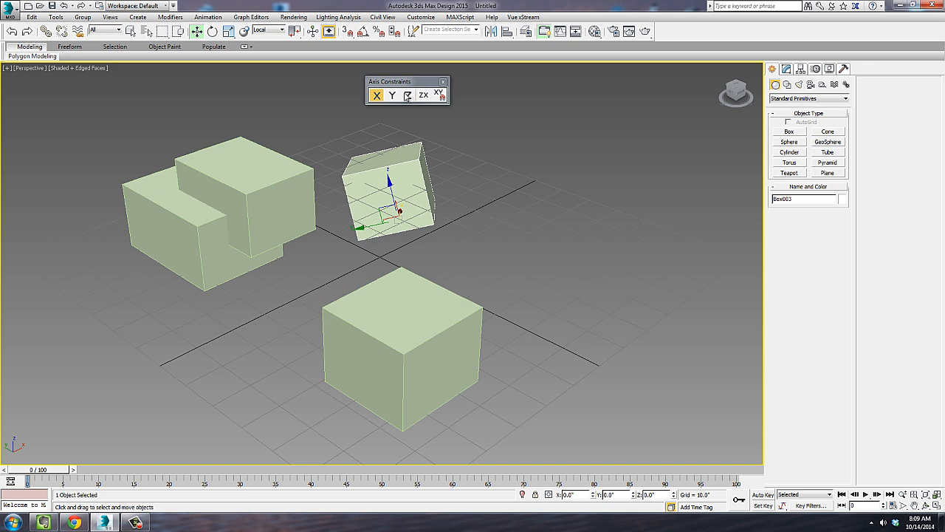
Switch the reference coordinate system to World and move the tilted box to about X 47.5", Y 24" and Z -2.8".
{"action": "left_click", "coordinate": [271, 31]}
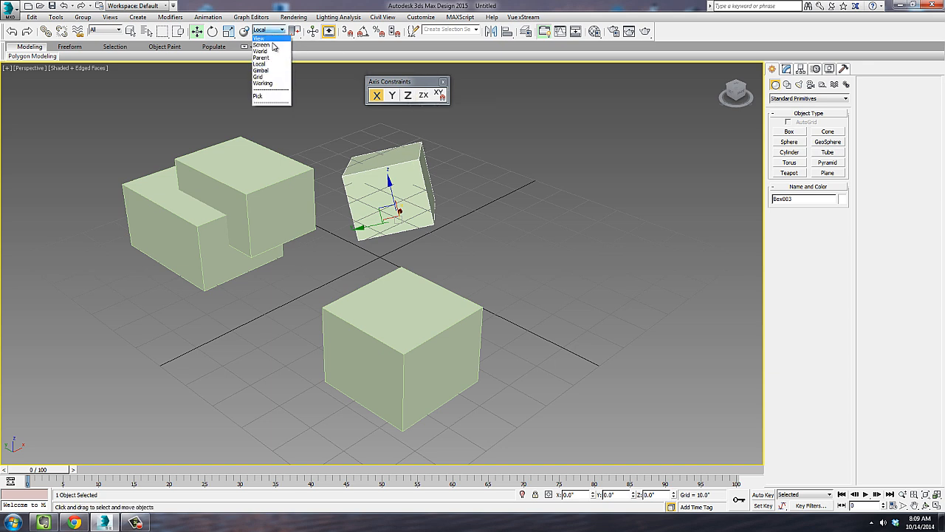
{"action": "left_click", "coordinate": [271, 51]}
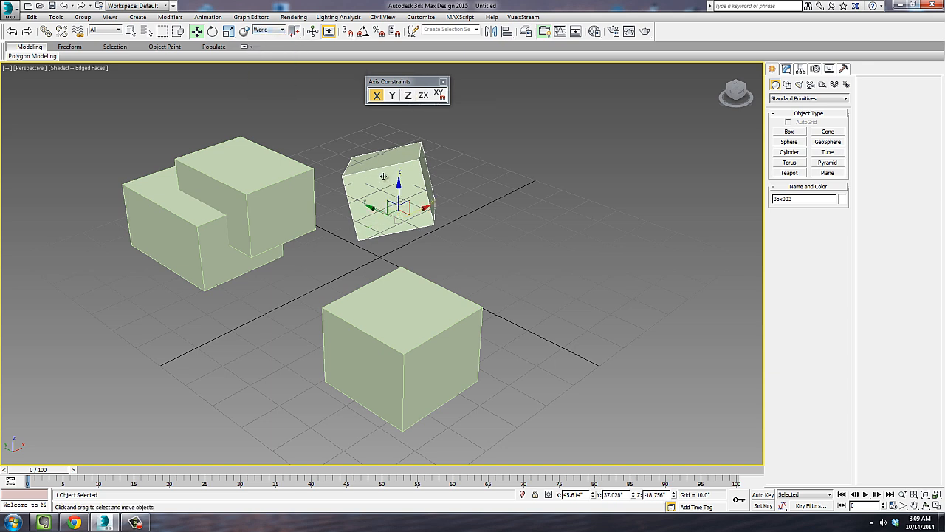
{"action": "left_click_drag", "start_coordinate": [383, 176], "coordinate": [402, 183]}
{"action": "key", "text": "F7"}
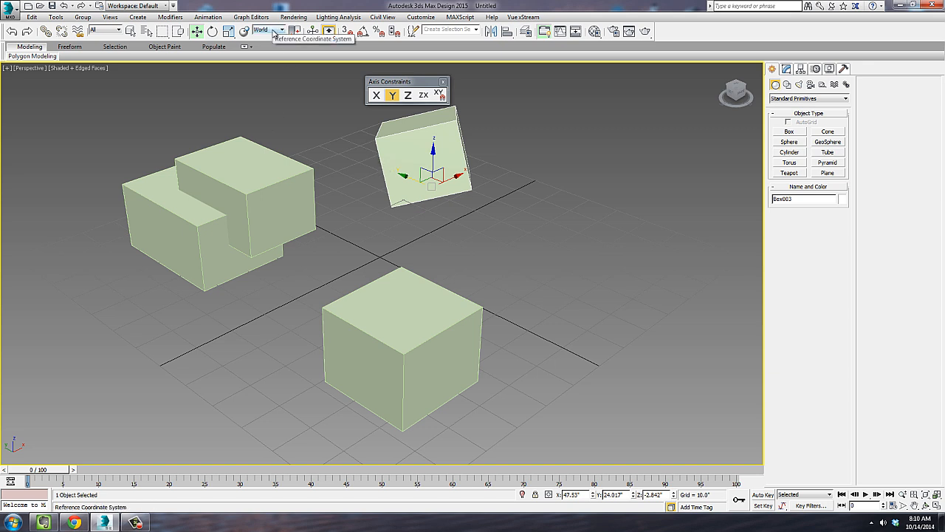
Select the upper box of the overlapping pair, pick the tilted box as reference coordinate system, and move it along Y to about -39.5".
{"action": "left_click", "coordinate": [257, 187]}
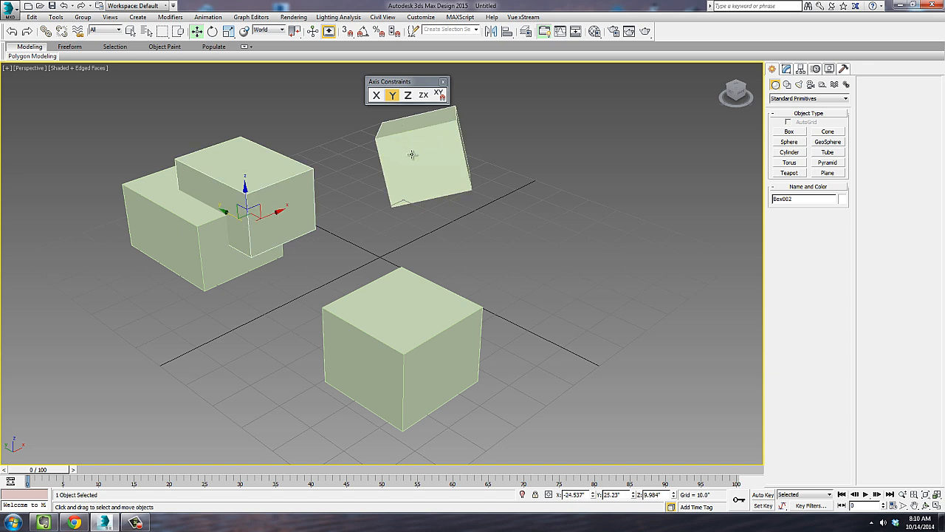
{"action": "left_click", "coordinate": [278, 31]}
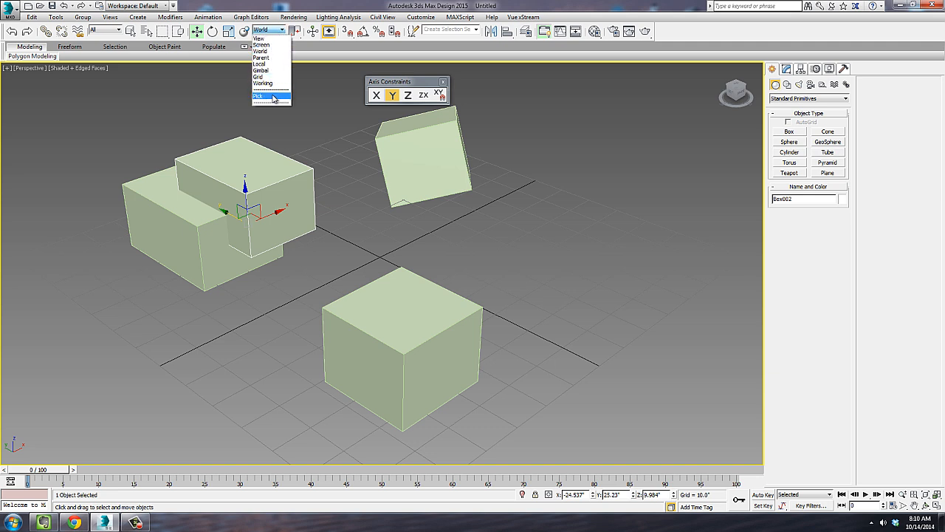
{"action": "left_click", "coordinate": [273, 96]}
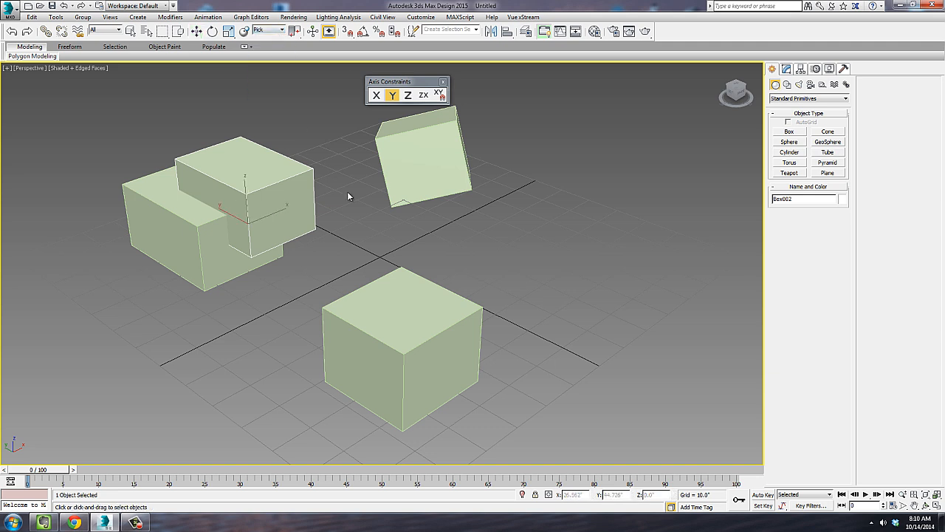
{"action": "left_click", "coordinate": [433, 155]}
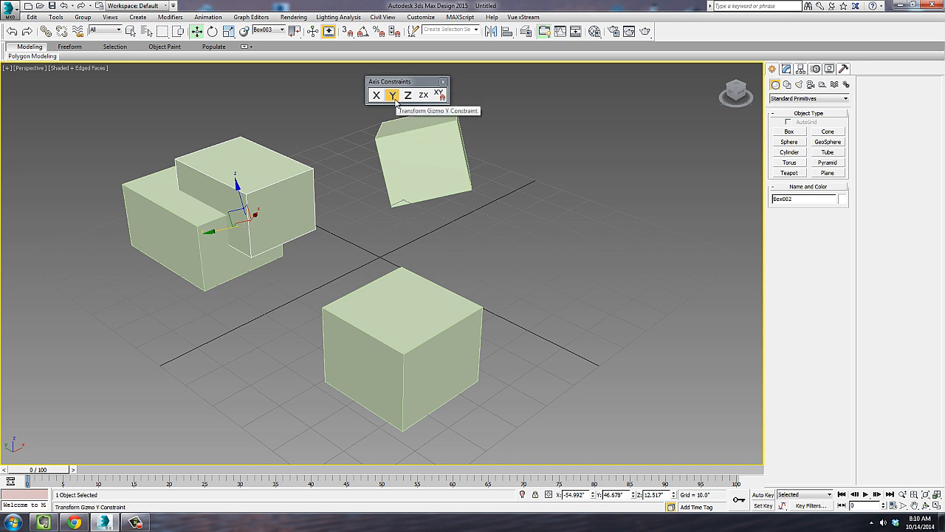
{"action": "left_click_drag", "start_coordinate": [276, 162], "coordinate": [607, 126]}
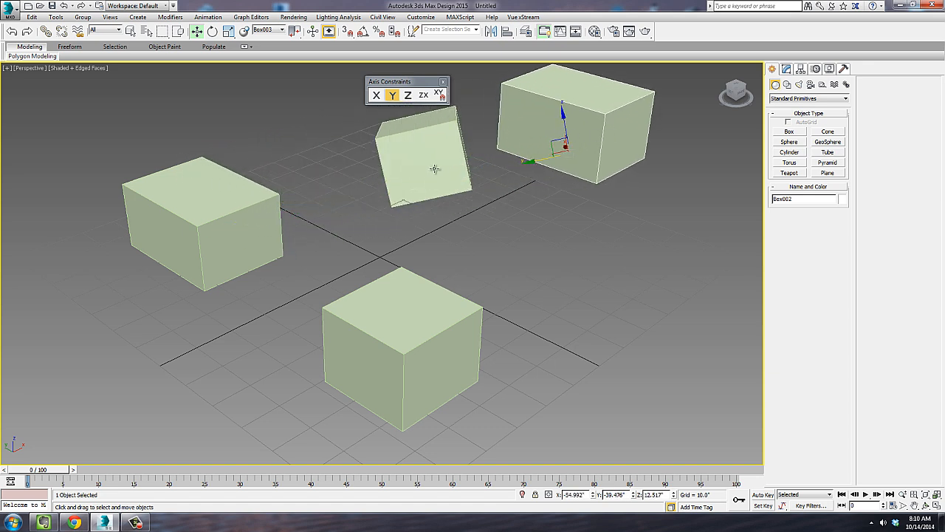
Enable AutoGrid for the Grid helper, draw a trial grid on the tilted box's upper face, and undo that grid.
{"action": "middle_click_drag", "start_coordinate": [435, 170], "coordinate": [389, 225]}
{"action": "scroll", "coordinate": [383, 198], "scroll_direction": "up", "scroll_amount": 3}
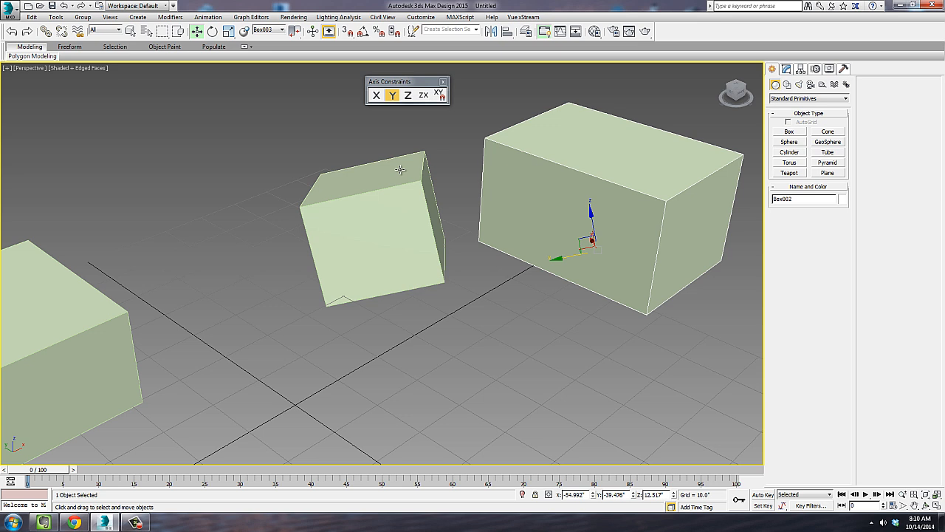
{"action": "left_click", "coordinate": [822, 85]}
{"action": "left_click", "coordinate": [828, 153]}
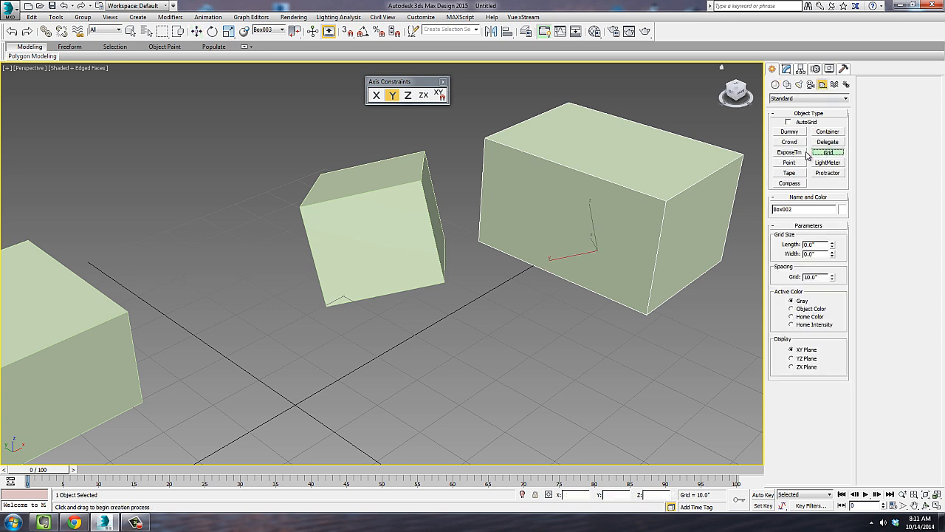
{"action": "left_click", "coordinate": [788, 122]}
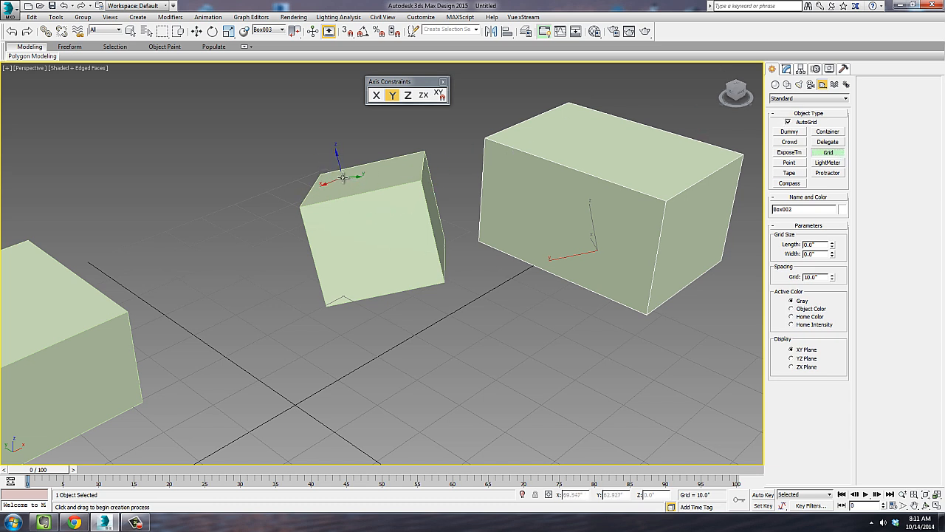
{"action": "left_click_drag", "start_coordinate": [330, 180], "coordinate": [370, 194]}
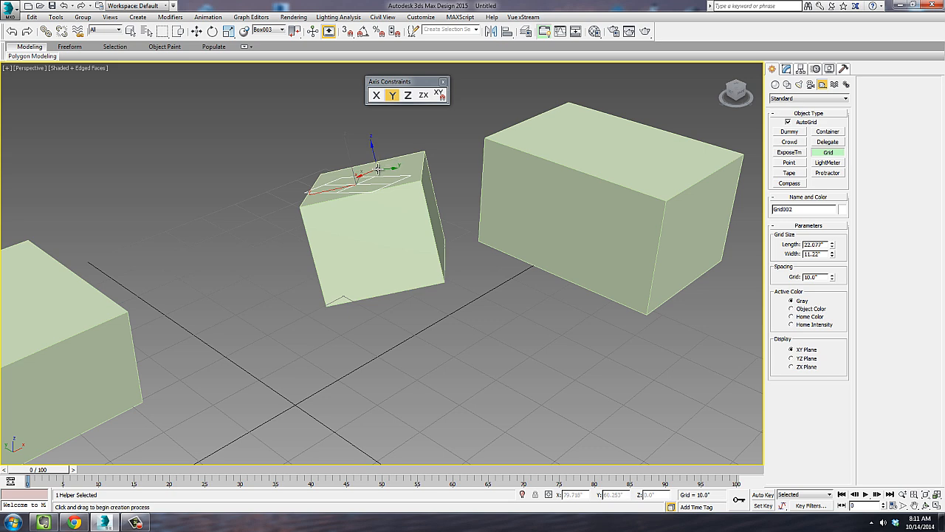
{"action": "key", "text": "ctrl+z"}
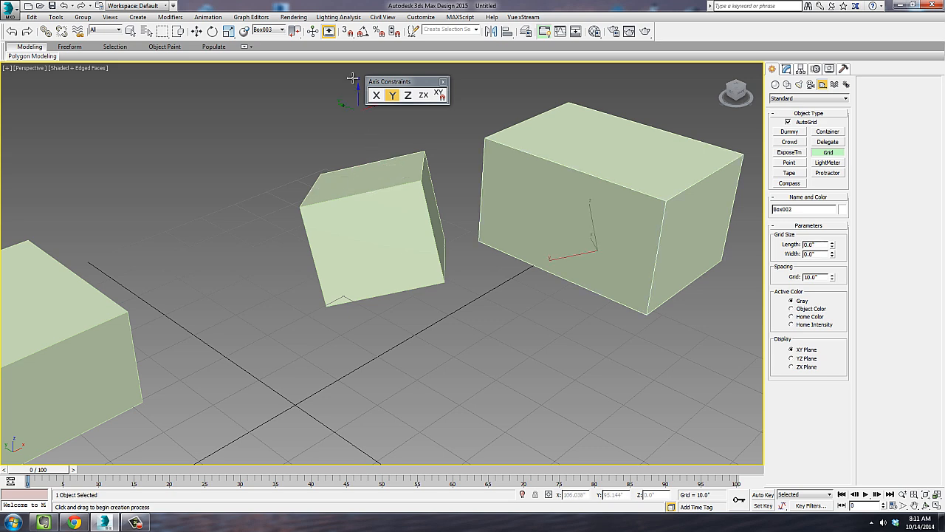
Set the AutoGrid alignment for user grids to Object space.
{"action": "right_click", "coordinate": [348, 33]}
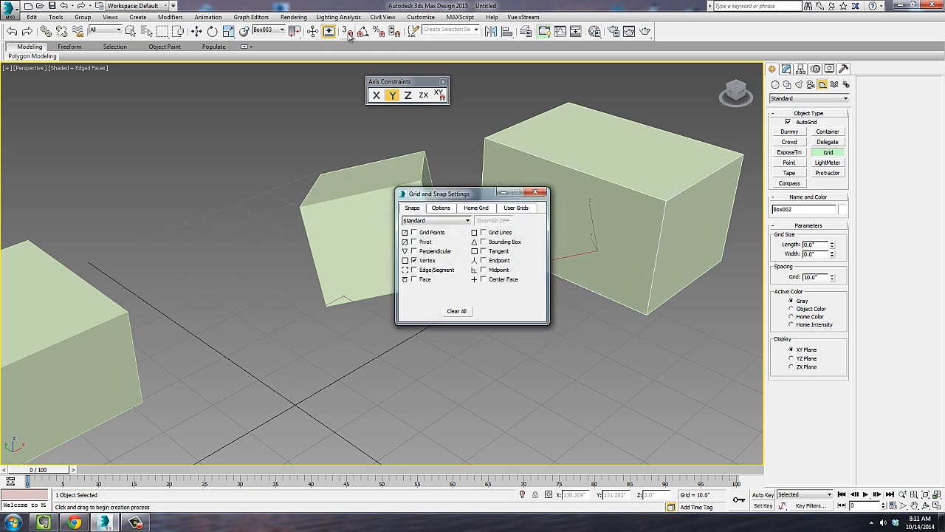
{"action": "left_click", "coordinate": [515, 209]}
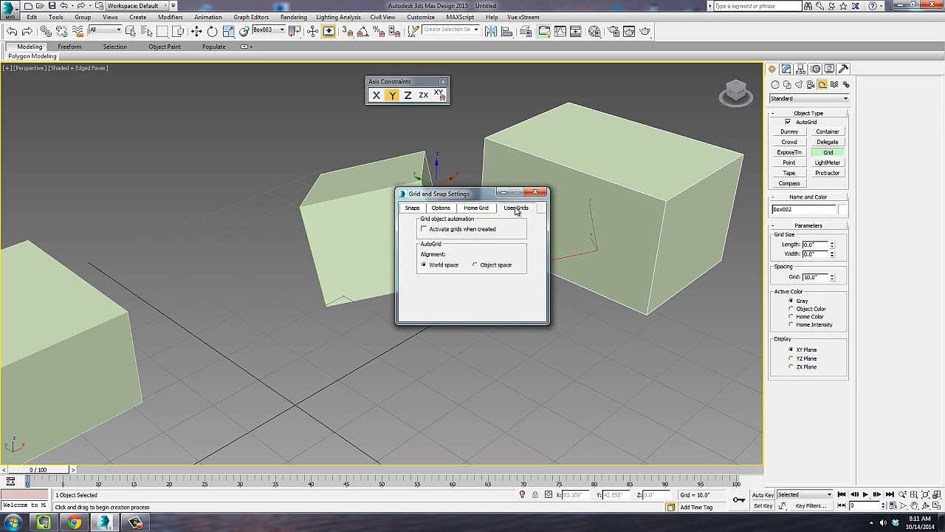
{"action": "left_click", "coordinate": [475, 265]}
{"action": "left_click", "coordinate": [535, 193]}
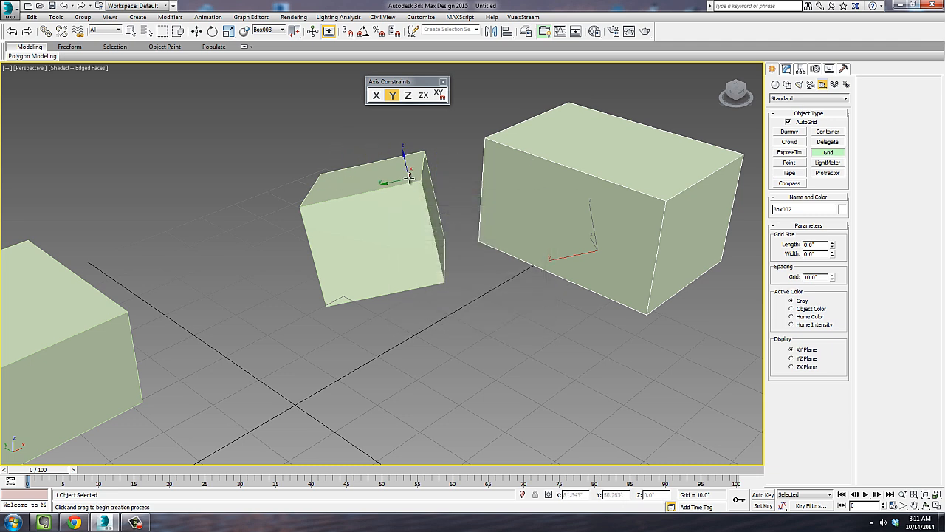
Draw a Grid helper aligned to the tilted box's upper face and activate it as the working grid.
{"action": "left_click_drag", "start_coordinate": [387, 174], "coordinate": [325, 176]}
{"action": "right_click", "coordinate": [326, 177]}
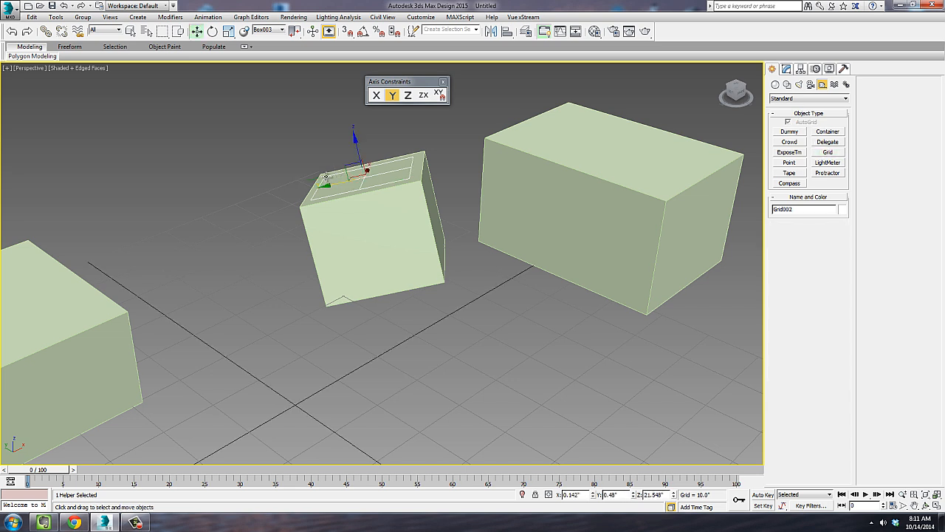
{"action": "right_click", "coordinate": [327, 177]}
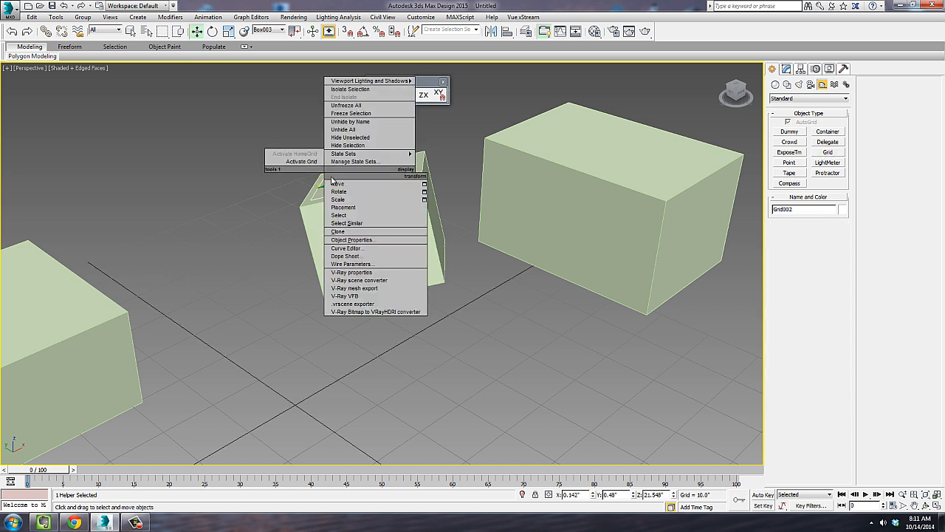
{"action": "left_click", "coordinate": [313, 161]}
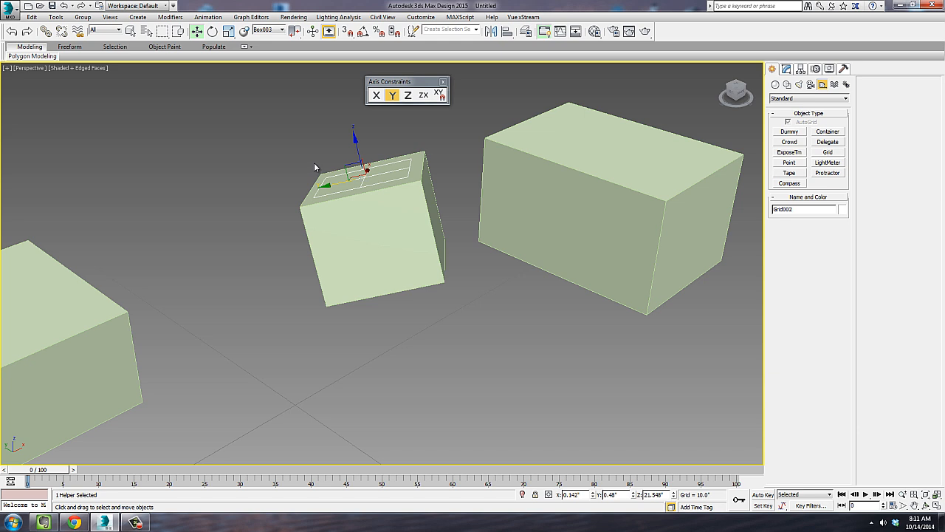
Select the lower box left from the former pair, switch the reference system to Grid, and move it to about X -12.6", Y 17.6", Z 6.6".
{"action": "middle_click_drag", "start_coordinate": [319, 180], "coordinate": [421, 160]}
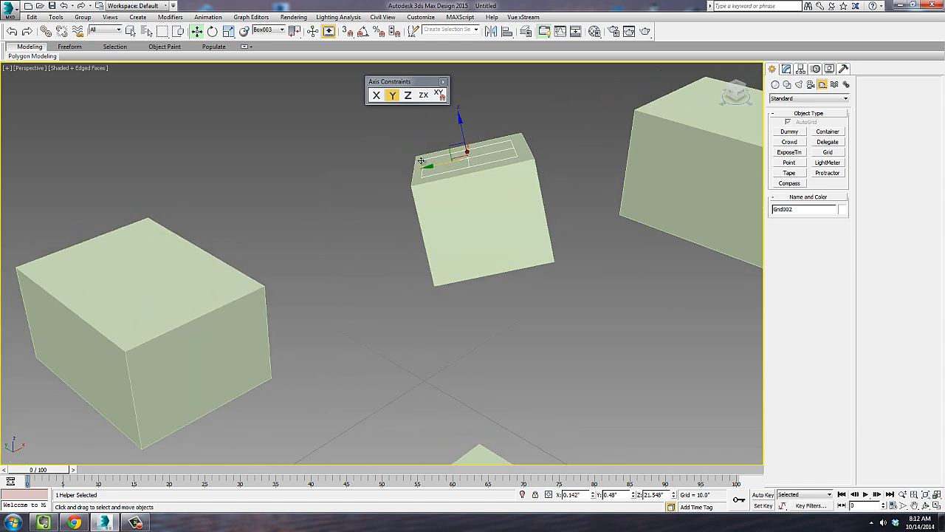
{"action": "left_click", "coordinate": [197, 311]}
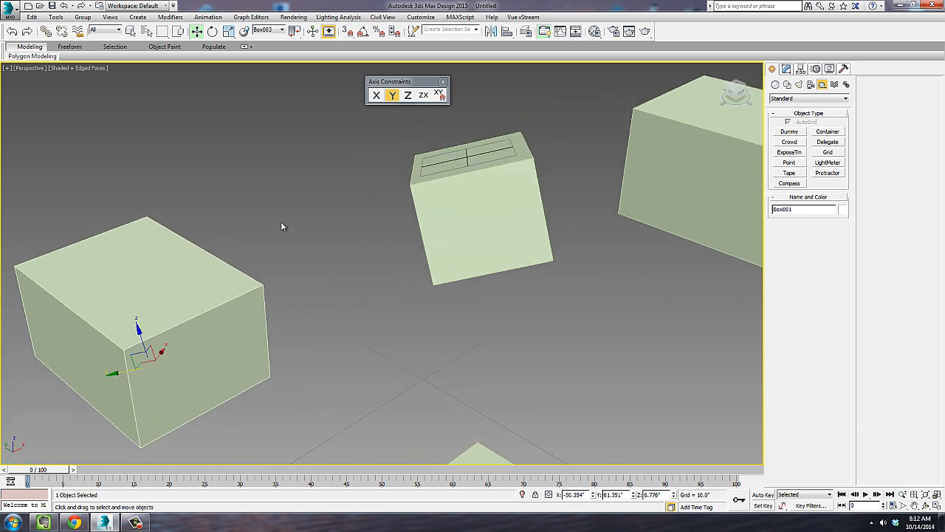
{"action": "left_click", "coordinate": [281, 30]}
{"action": "left_click", "coordinate": [263, 82]}
{"action": "left_click_drag", "start_coordinate": [142, 353], "coordinate": [333, 307]}
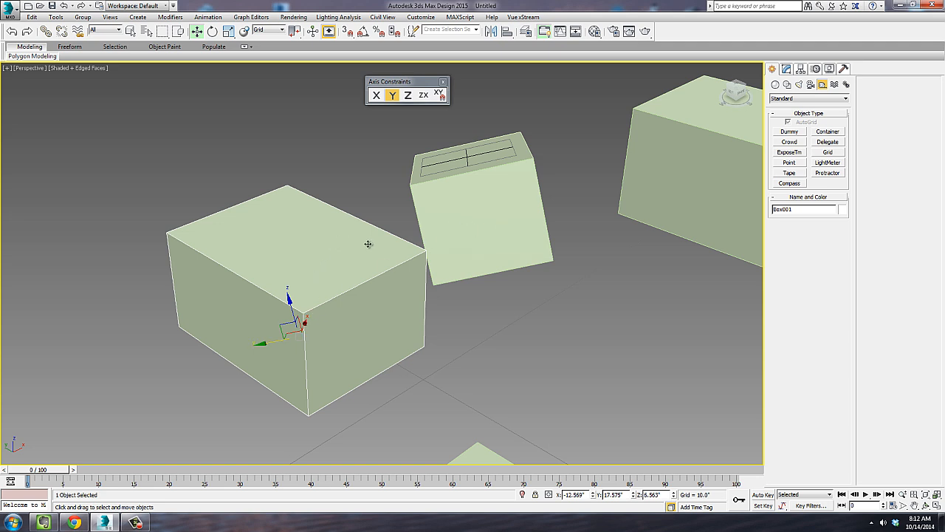
Move the box along the grid's X axis, enable axis constraints in snaps, and move it back to about X -14.8", Y 15.6", Z 7.2".
{"action": "middle_click_drag", "start_coordinate": [360, 262], "coordinate": [305, 265]}
{"action": "scroll", "coordinate": [264, 232], "scroll_direction": "down", "scroll_amount": 2}
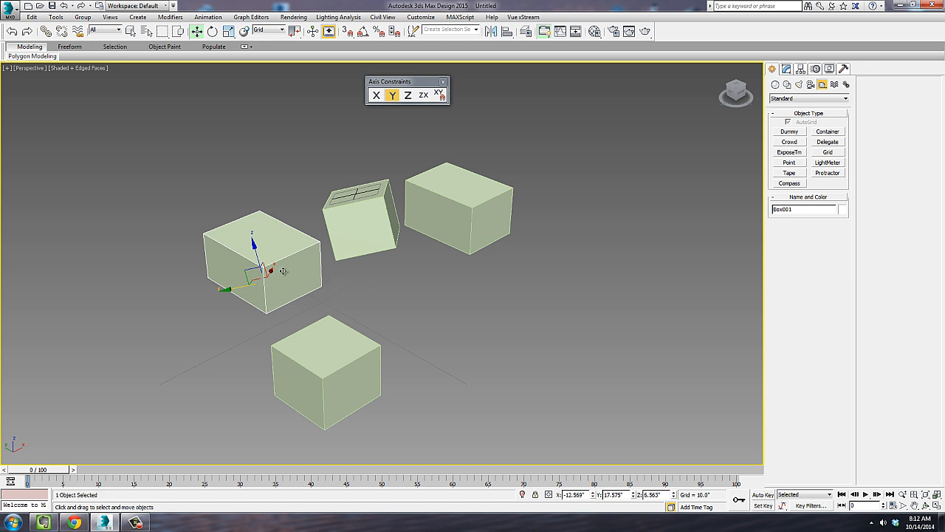
{"action": "left_click_drag", "start_coordinate": [271, 271], "coordinate": [283, 268]}
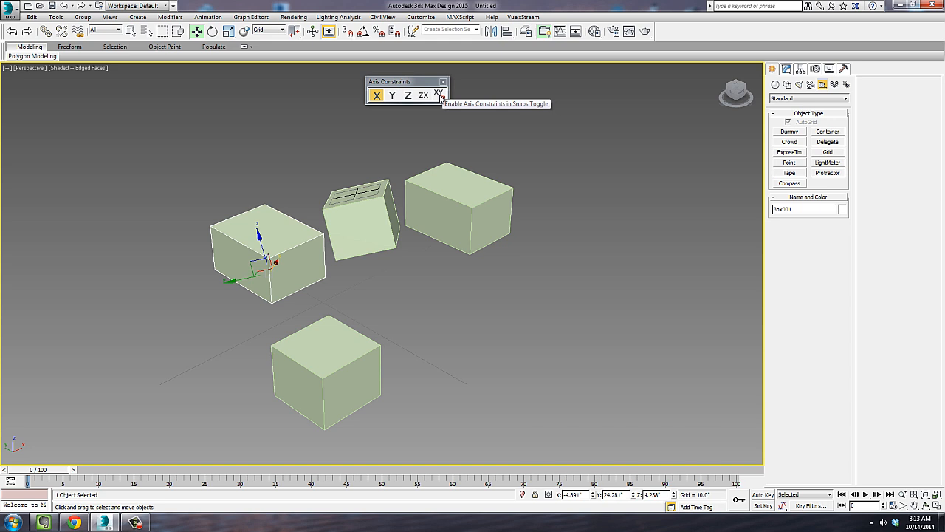
{"action": "left_click", "coordinate": [440, 95]}
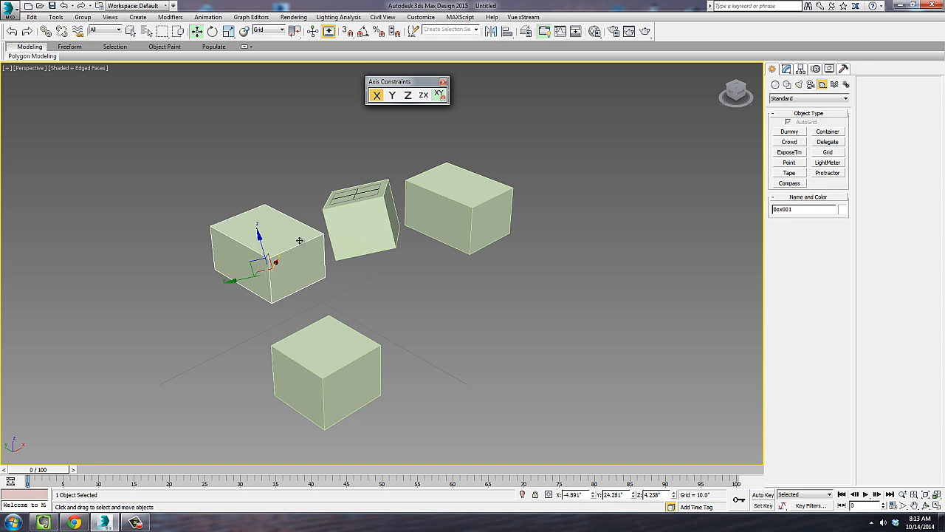
{"action": "left_click_drag", "start_coordinate": [298, 240], "coordinate": [268, 259]}
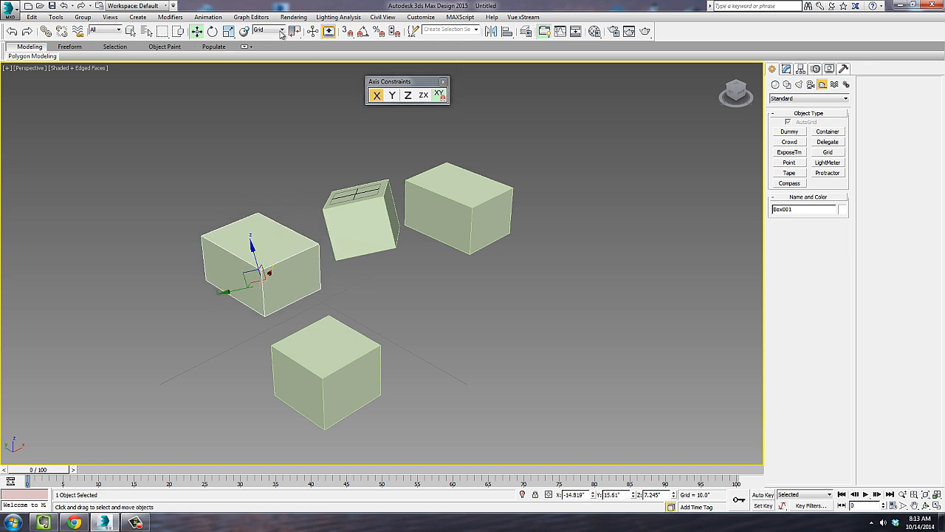
Switch the reference coordinate system to Local and move the box backward along its local X axis.
{"action": "left_click", "coordinate": [274, 31]}
{"action": "left_click", "coordinate": [260, 63]}
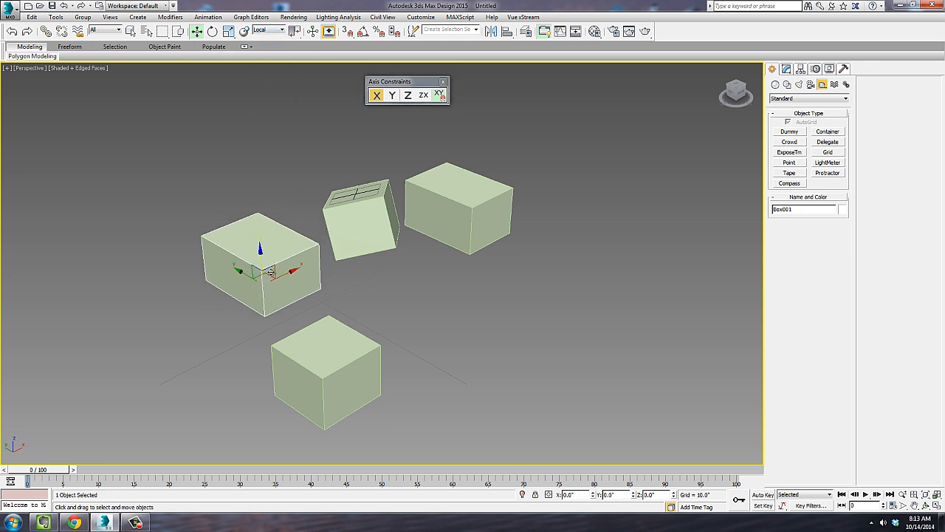
{"action": "left_click_drag", "start_coordinate": [293, 252], "coordinate": [251, 290]}
Turn on 3D snapping, disable axis constraints in snaps, and move the box several short distances with vertex snapping.
{"action": "left_click", "coordinate": [347, 33]}
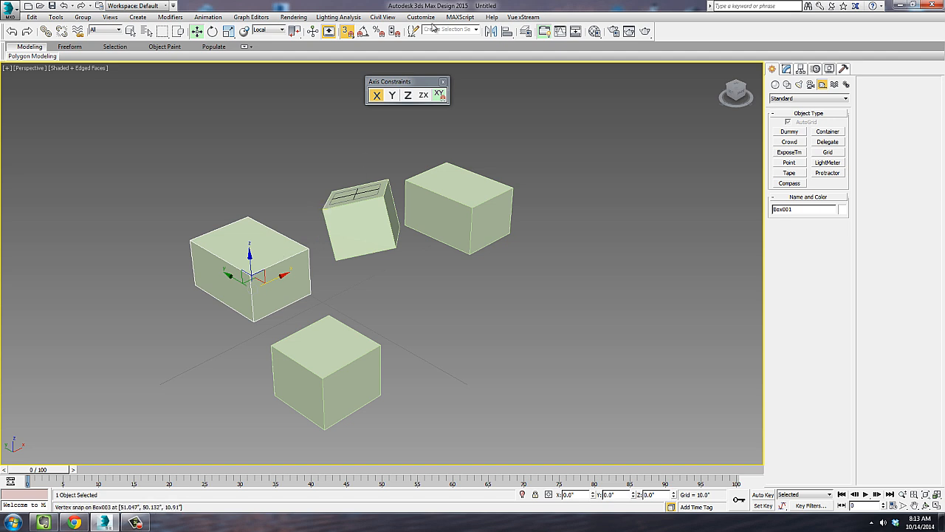
{"action": "left_click", "coordinate": [440, 94]}
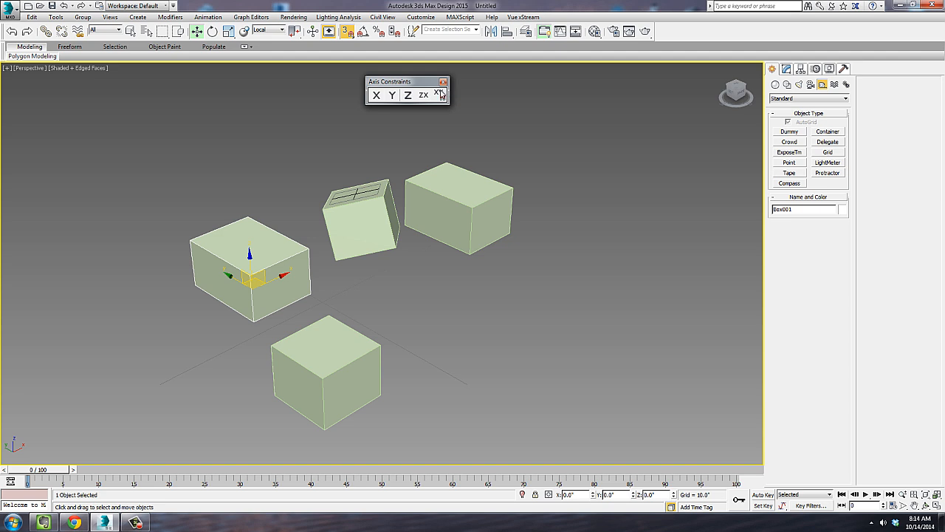
{"action": "left_click", "coordinate": [346, 31]}
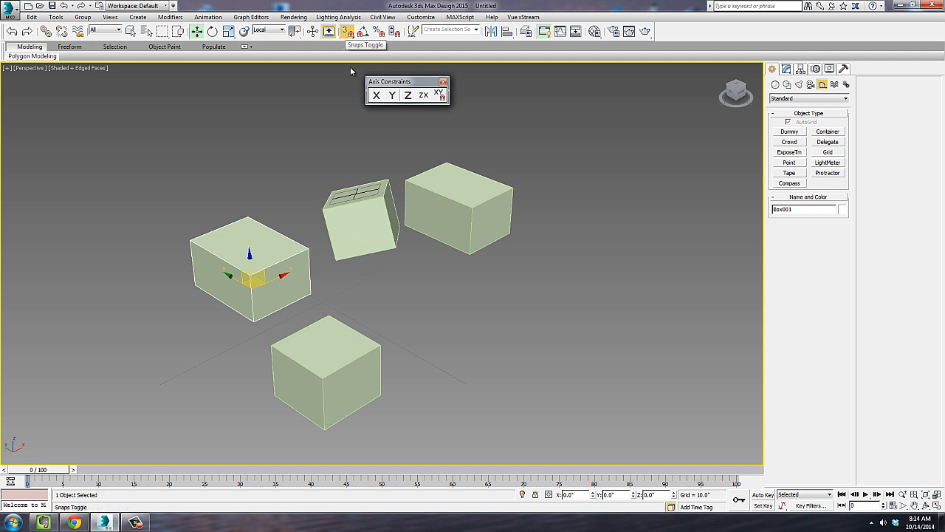
{"action": "left_click_drag", "start_coordinate": [272, 251], "coordinate": [288, 274]}
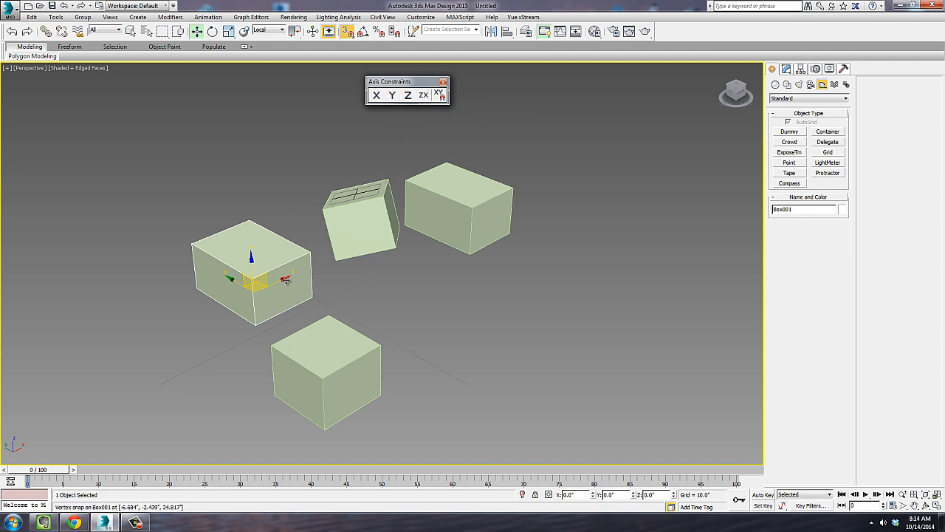
{"action": "left_click_drag", "start_coordinate": [285, 278], "coordinate": [243, 285]}
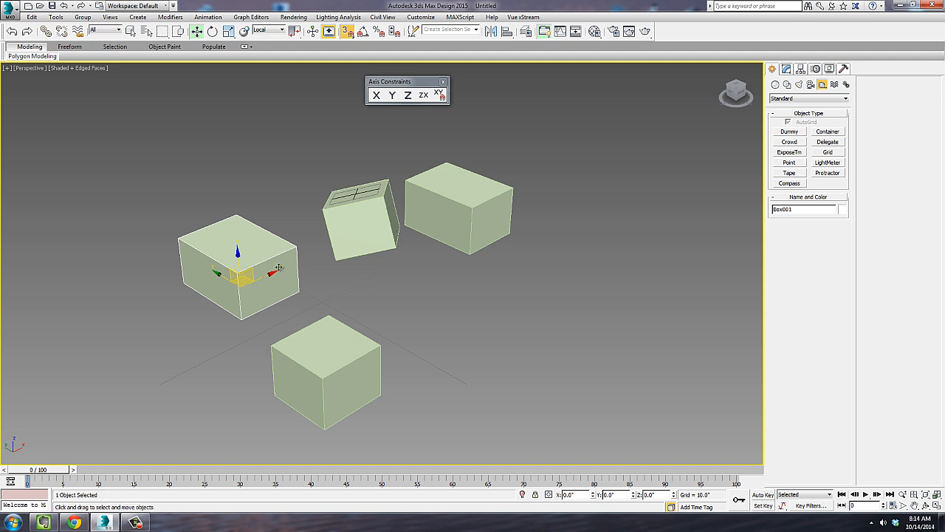
{"action": "left_click_drag", "start_coordinate": [251, 277], "coordinate": [237, 301]}
Turn snapping off and move the box a short distance in its local XY plane.
{"action": "key", "text": "s"}
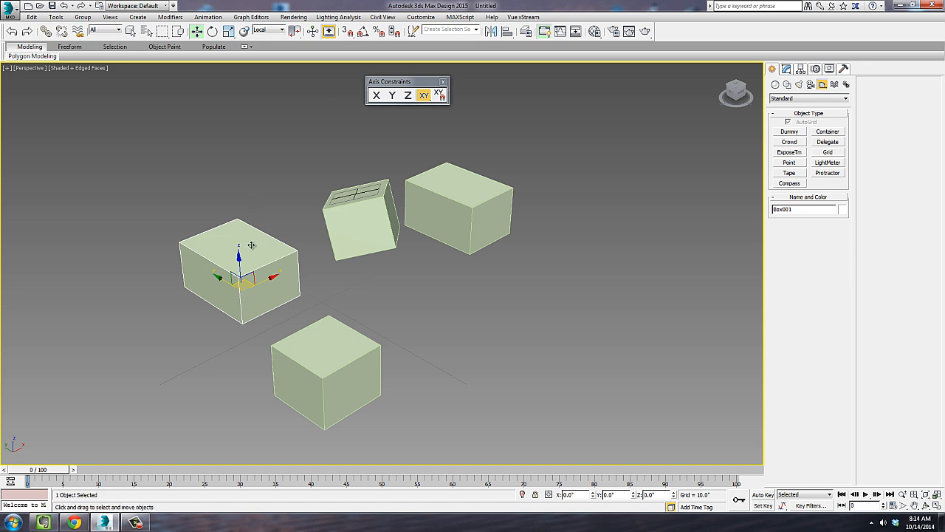
{"action": "mouse_move", "coordinate": [252, 245]}
{"action": "left_mouse_down"}
{"action": "mouse_move", "coordinate": [238, 247]}
{"action": "mouse_move", "coordinate": [253, 222]}
{"action": "mouse_move", "coordinate": [264, 256]}
{"action": "mouse_move", "coordinate": [254, 262]}
{"action": "left_mouse_up"}
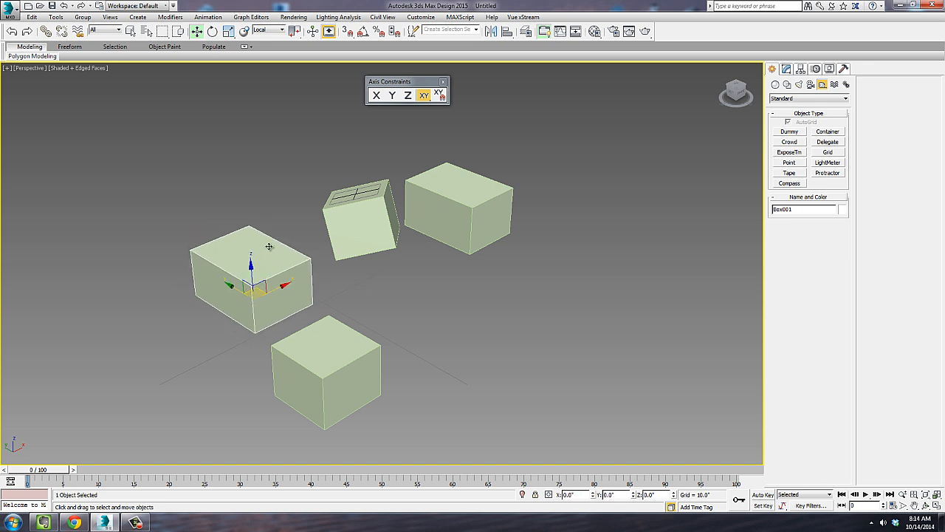
{"action": "middle_click_drag", "start_coordinate": [263, 255], "coordinate": [275, 253]}
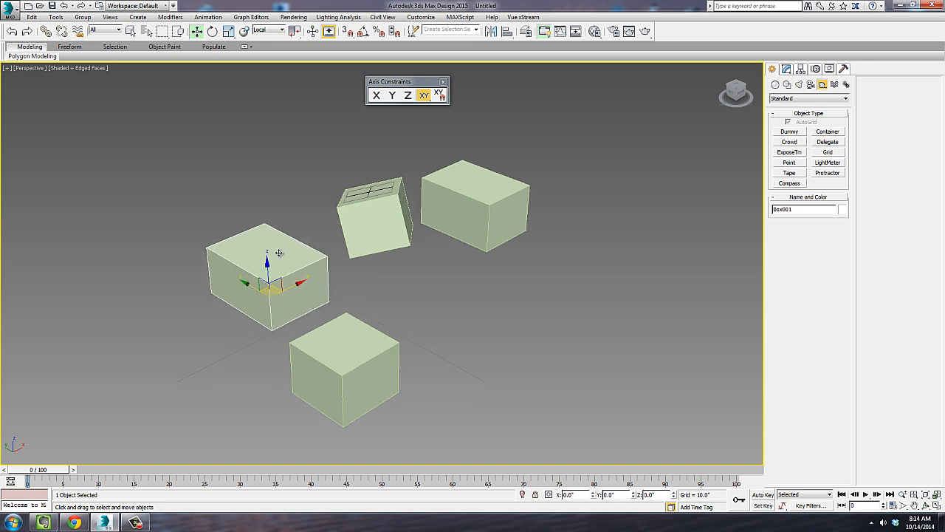
{"action": "scroll", "coordinate": [279, 254], "scroll_direction": "up", "scroll_amount": 4}
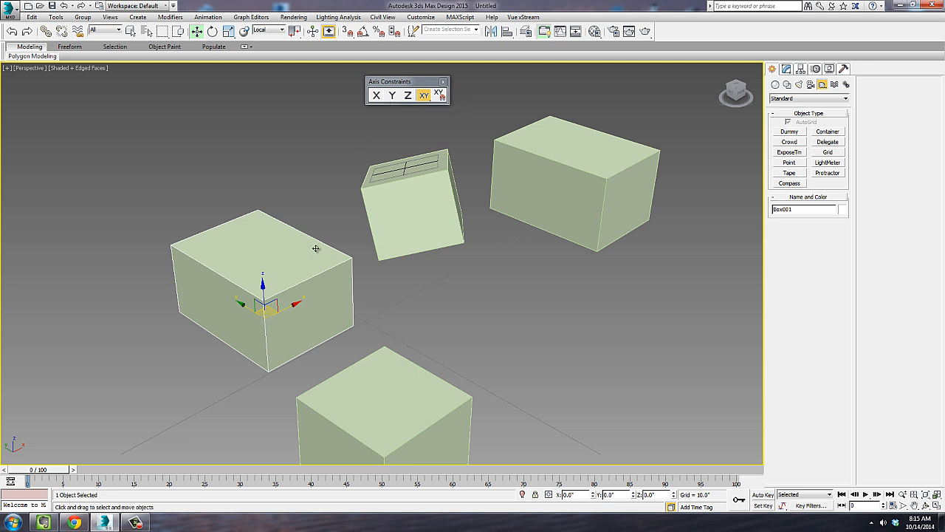
{"action": "middle_click_drag", "start_coordinate": [316, 248], "coordinate": [346, 197], "text": "alt"}
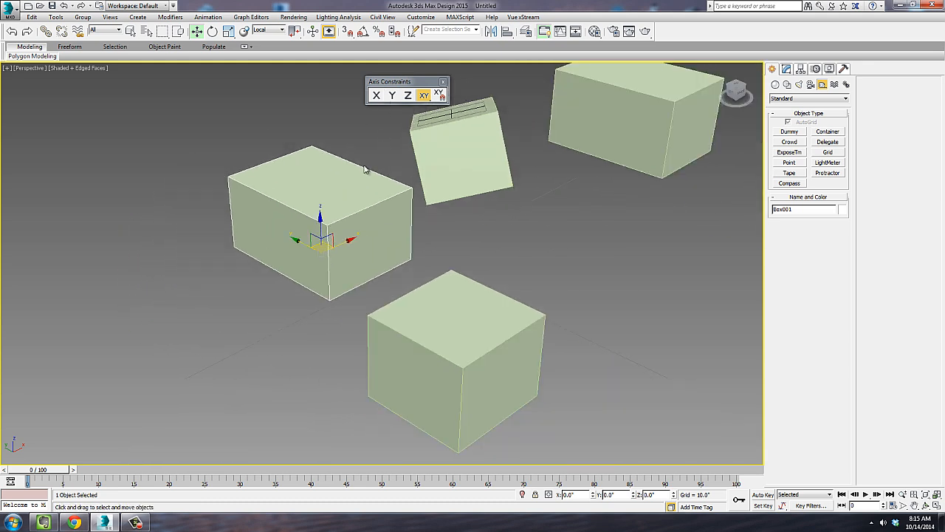
{"action": "scroll", "coordinate": [364, 169], "scroll_direction": "up", "scroll_amount": 3}
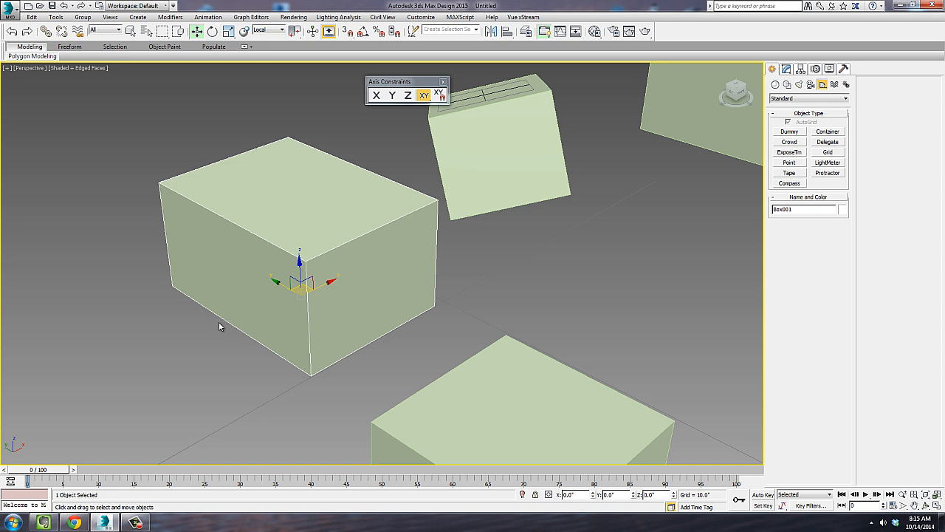
Set the box's move constraint to Y, then choose the X axis, the Z axis and the ZX plane on its gizmo.
{"action": "left_click", "coordinate": [396, 97]}
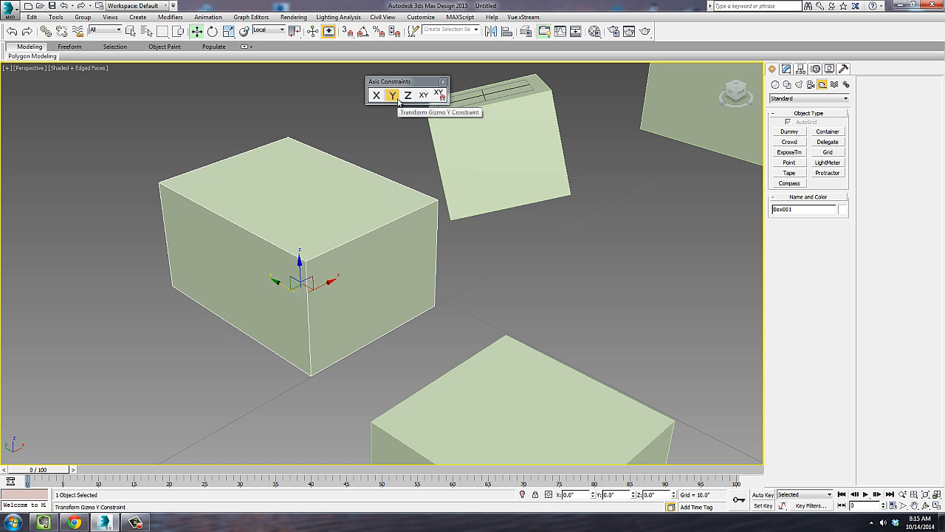
{"action": "left_click", "coordinate": [329, 283]}
{"action": "left_click", "coordinate": [300, 262]}
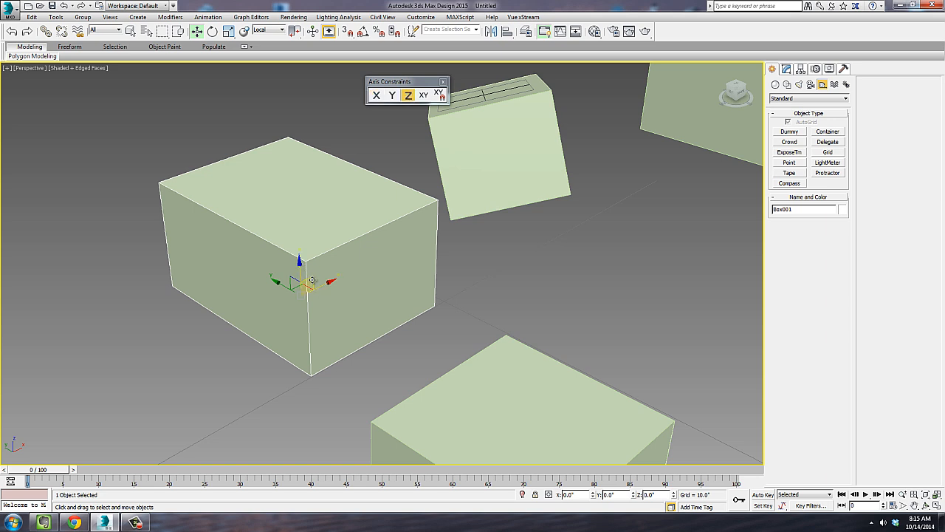
{"action": "left_click", "coordinate": [311, 280]}
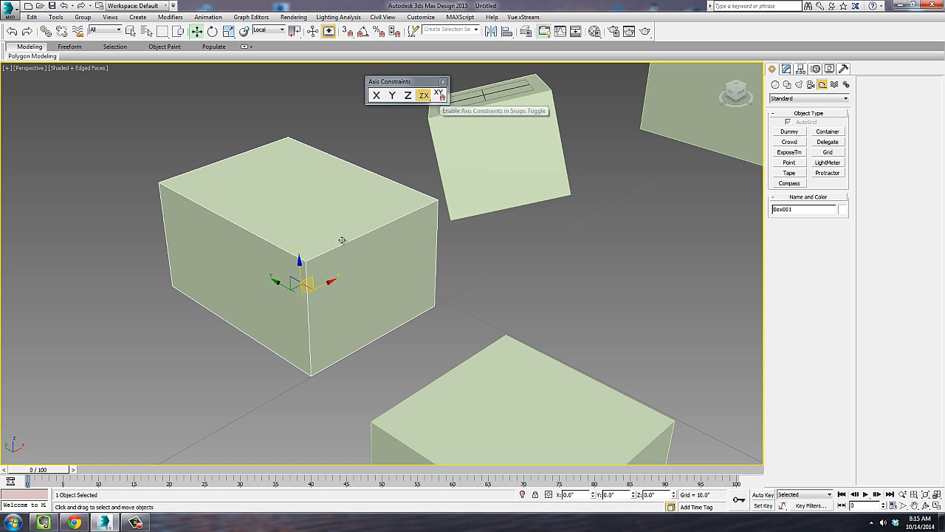
Try to set the Y move constraint for the box and disable axis constraints in snaps.
{"action": "right_click", "coordinate": [296, 214], "text": "shift"}
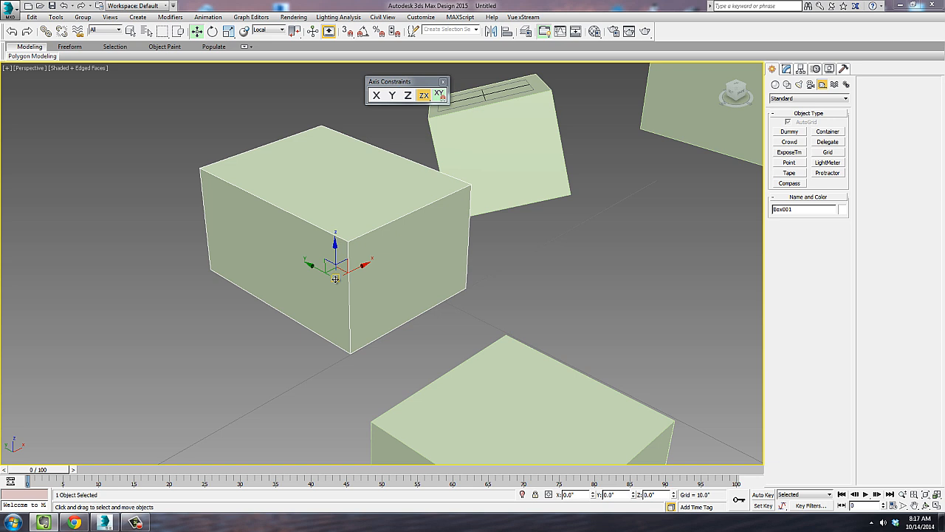
{"action": "left_click", "coordinate": [397, 99]}
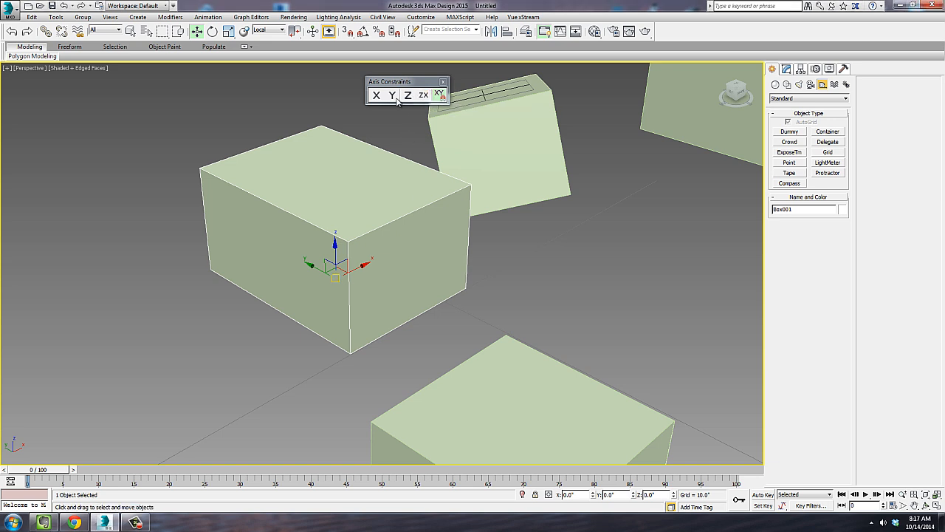
{"action": "left_click", "coordinate": [441, 99]}
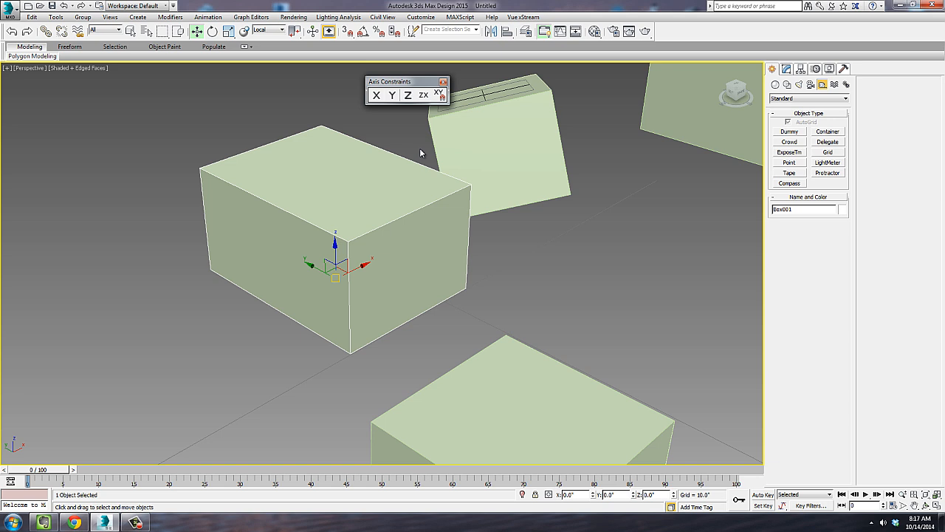
Cycle the box's move constraint through X, Y, Z and the ZX plane, ending on the gizmo's central free-move handle.
{"action": "left_click", "coordinate": [375, 96]}
{"action": "left_click", "coordinate": [397, 97]}
{"action": "left_click", "coordinate": [409, 98]}
{"action": "left_click", "coordinate": [422, 98]}
{"action": "left_click", "coordinate": [336, 279]}
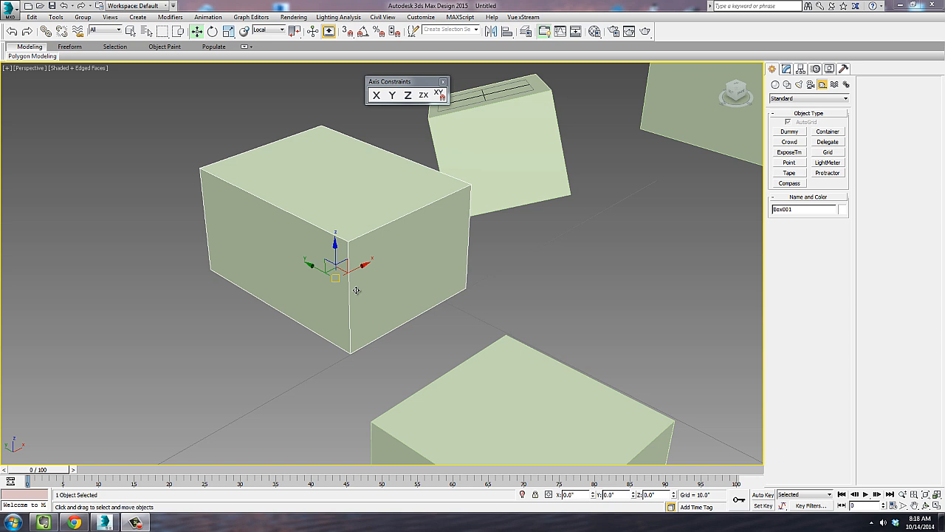
Rotate the box with the constraint set to its local X axis, and switch the rotation constraint to ZX.
{"action": "left_click", "coordinate": [212, 32]}
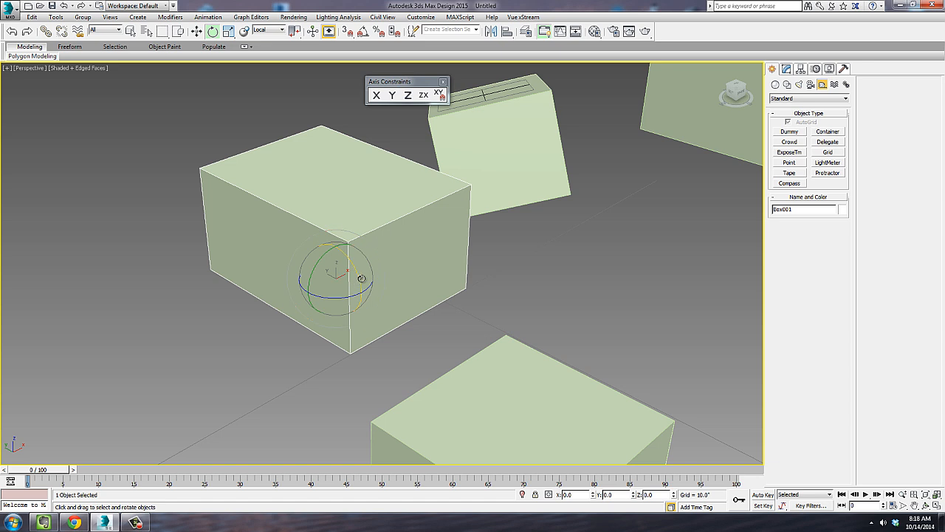
{"action": "left_click", "coordinate": [376, 96]}
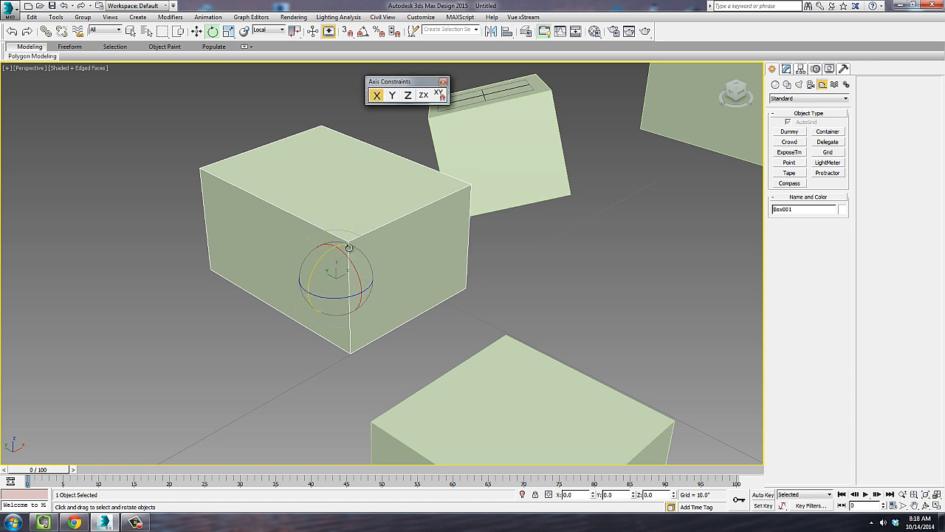
{"action": "left_click_drag", "start_coordinate": [295, 244], "coordinate": [275, 218]}
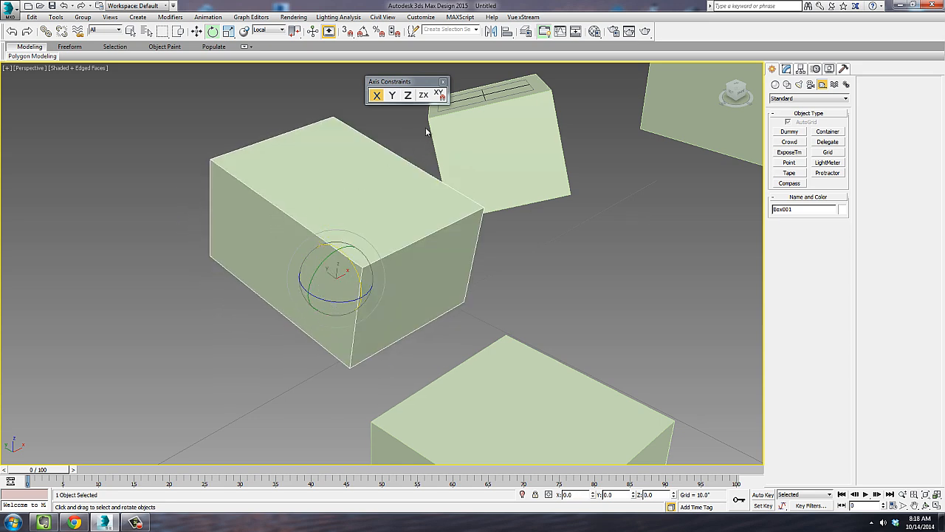
{"action": "left_click", "coordinate": [424, 96]}
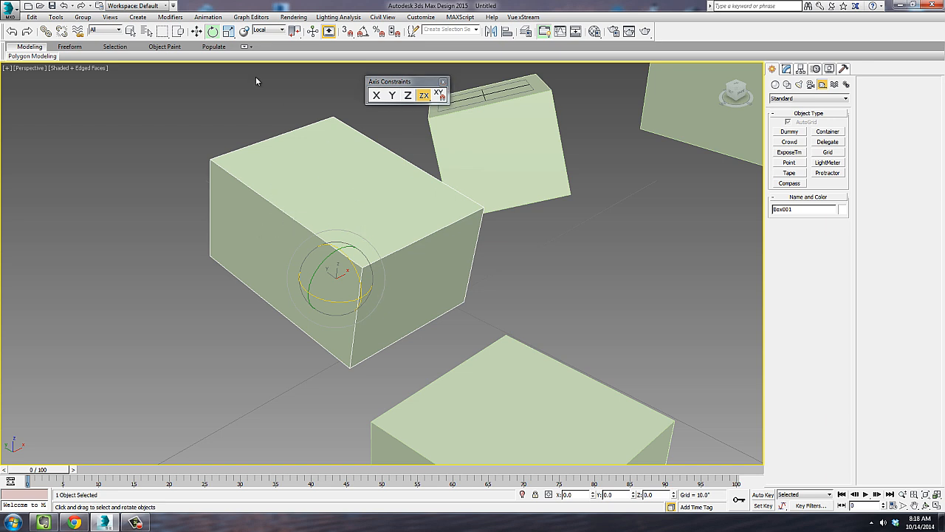
Scale the box up uniformly with the ZX constraint active, and switch the axis constraint to X.
{"action": "left_click", "coordinate": [229, 32]}
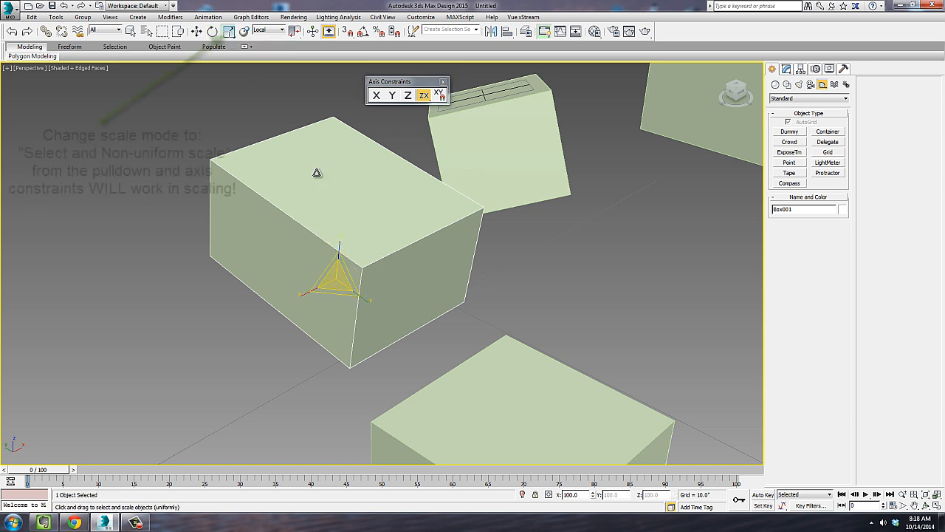
{"action": "mouse_move", "coordinate": [306, 211]}
{"action": "left_mouse_down"}
{"action": "mouse_move", "coordinate": [306, 188]}
{"action": "mouse_move", "coordinate": [291, 196]}
{"action": "mouse_move", "coordinate": [294, 215]}
{"action": "left_mouse_up"}
{"action": "left_click", "coordinate": [377, 95]}
{"action": "right_click", "coordinate": [294, 216]}
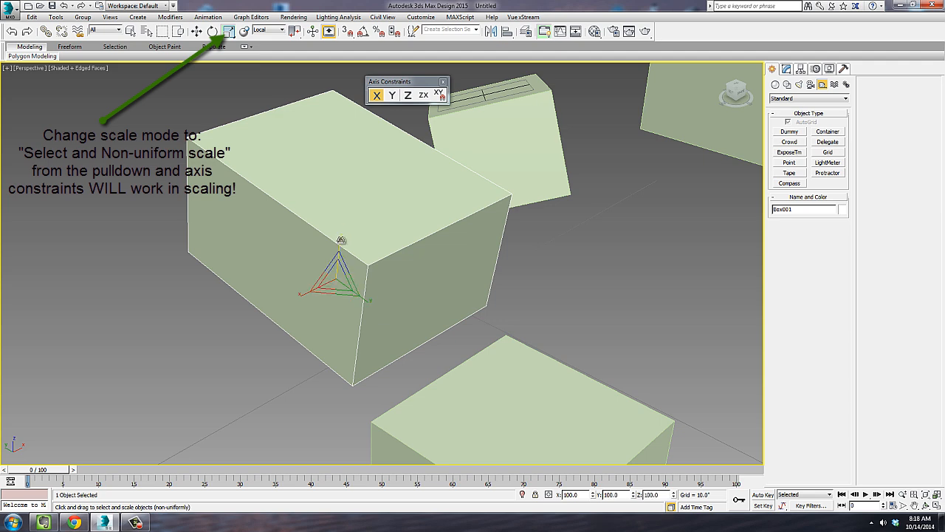
With the X constraint active, scale the box slightly up and then noticeably down using uniform scaling.
{"action": "key", "text": "F7"}
{"action": "mouse_move", "coordinate": [282, 181]}
{"action": "left_mouse_down"}
{"action": "mouse_move", "coordinate": [310, 188]}
{"action": "mouse_move", "coordinate": [279, 179]}
{"action": "left_mouse_up"}
{"action": "key", "text": "F5"}
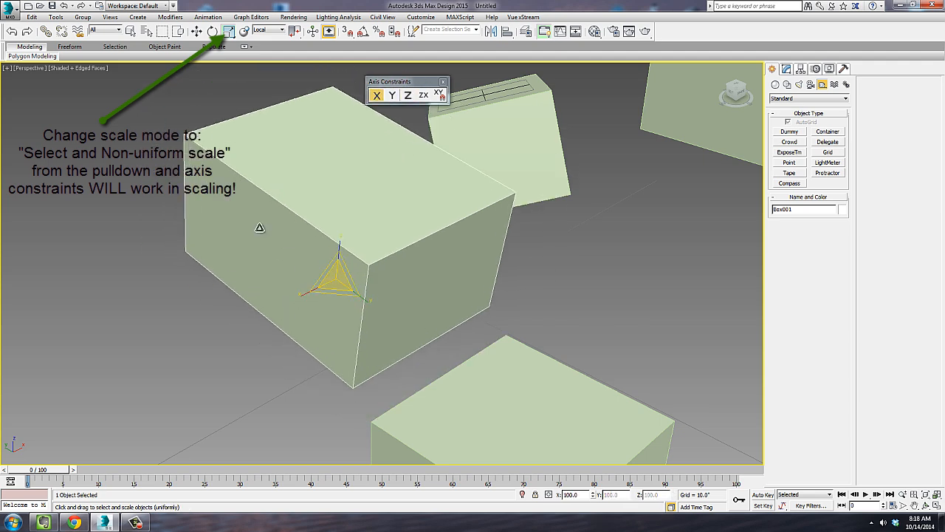
{"action": "left_click_drag", "start_coordinate": [333, 279], "coordinate": [263, 246]}
{"action": "right_click", "coordinate": [263, 246]}
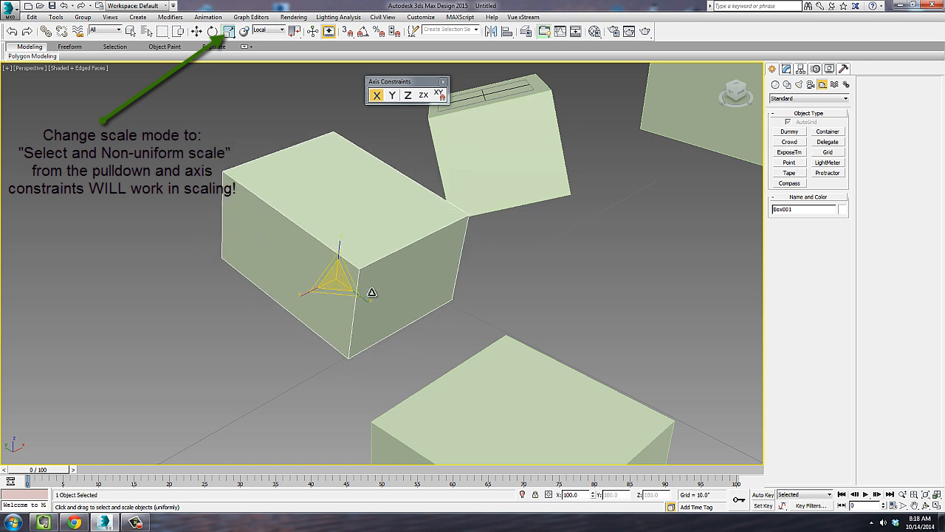
Scale the box non-uniformly along its local Z axis to about 152 percent using the scale gizmo.
{"action": "key", "text": "r"}
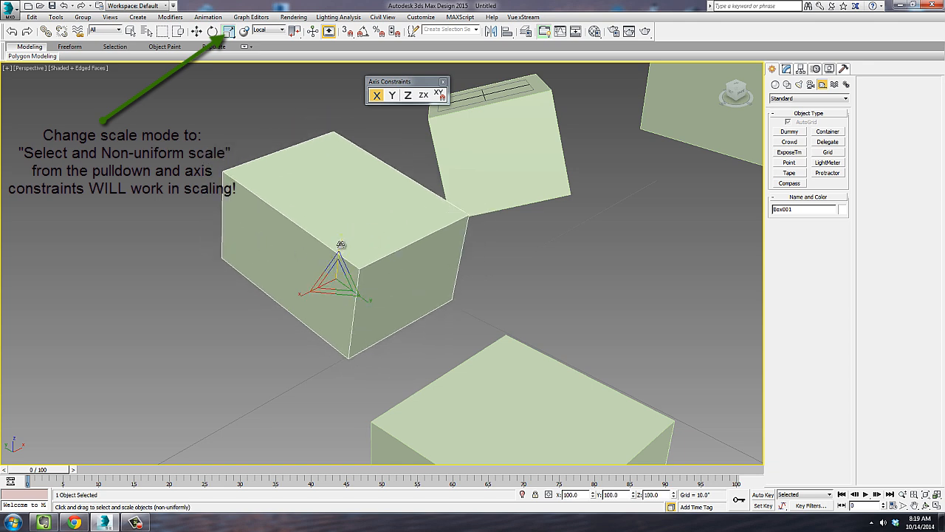
{"action": "left_click_drag", "start_coordinate": [341, 244], "coordinate": [344, 222]}
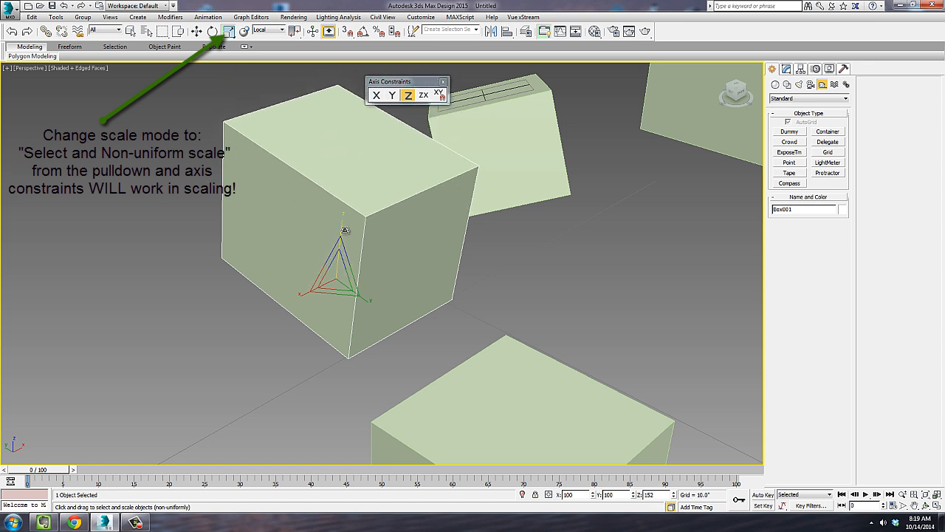
{"action": "left_click_drag", "start_coordinate": [351, 278], "coordinate": [351, 276]}
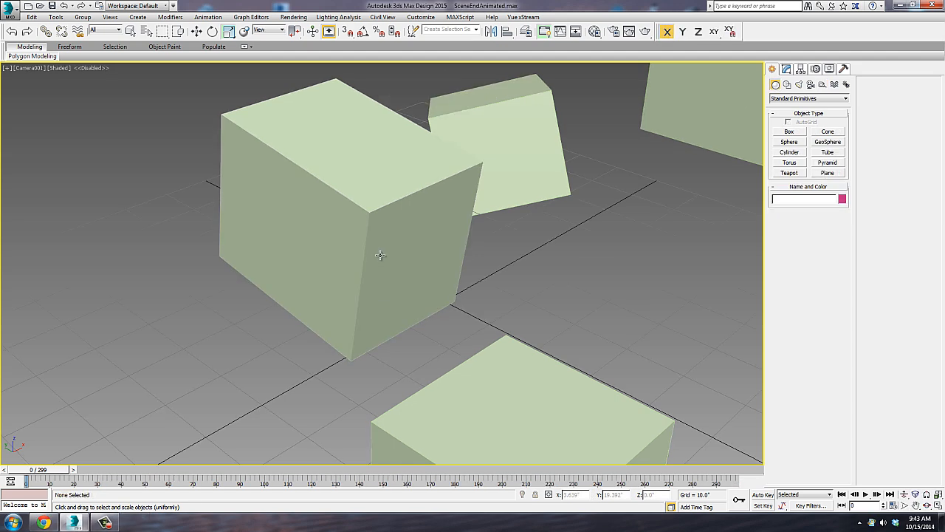
Play the animation of SceneEndAnimated.max in the Camera001 view.
{"action": "key", "text": "slash"}
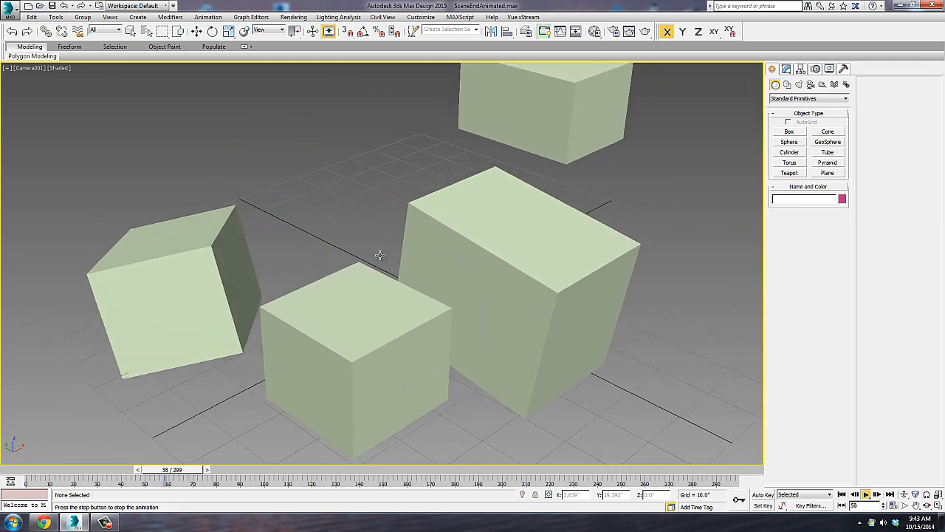